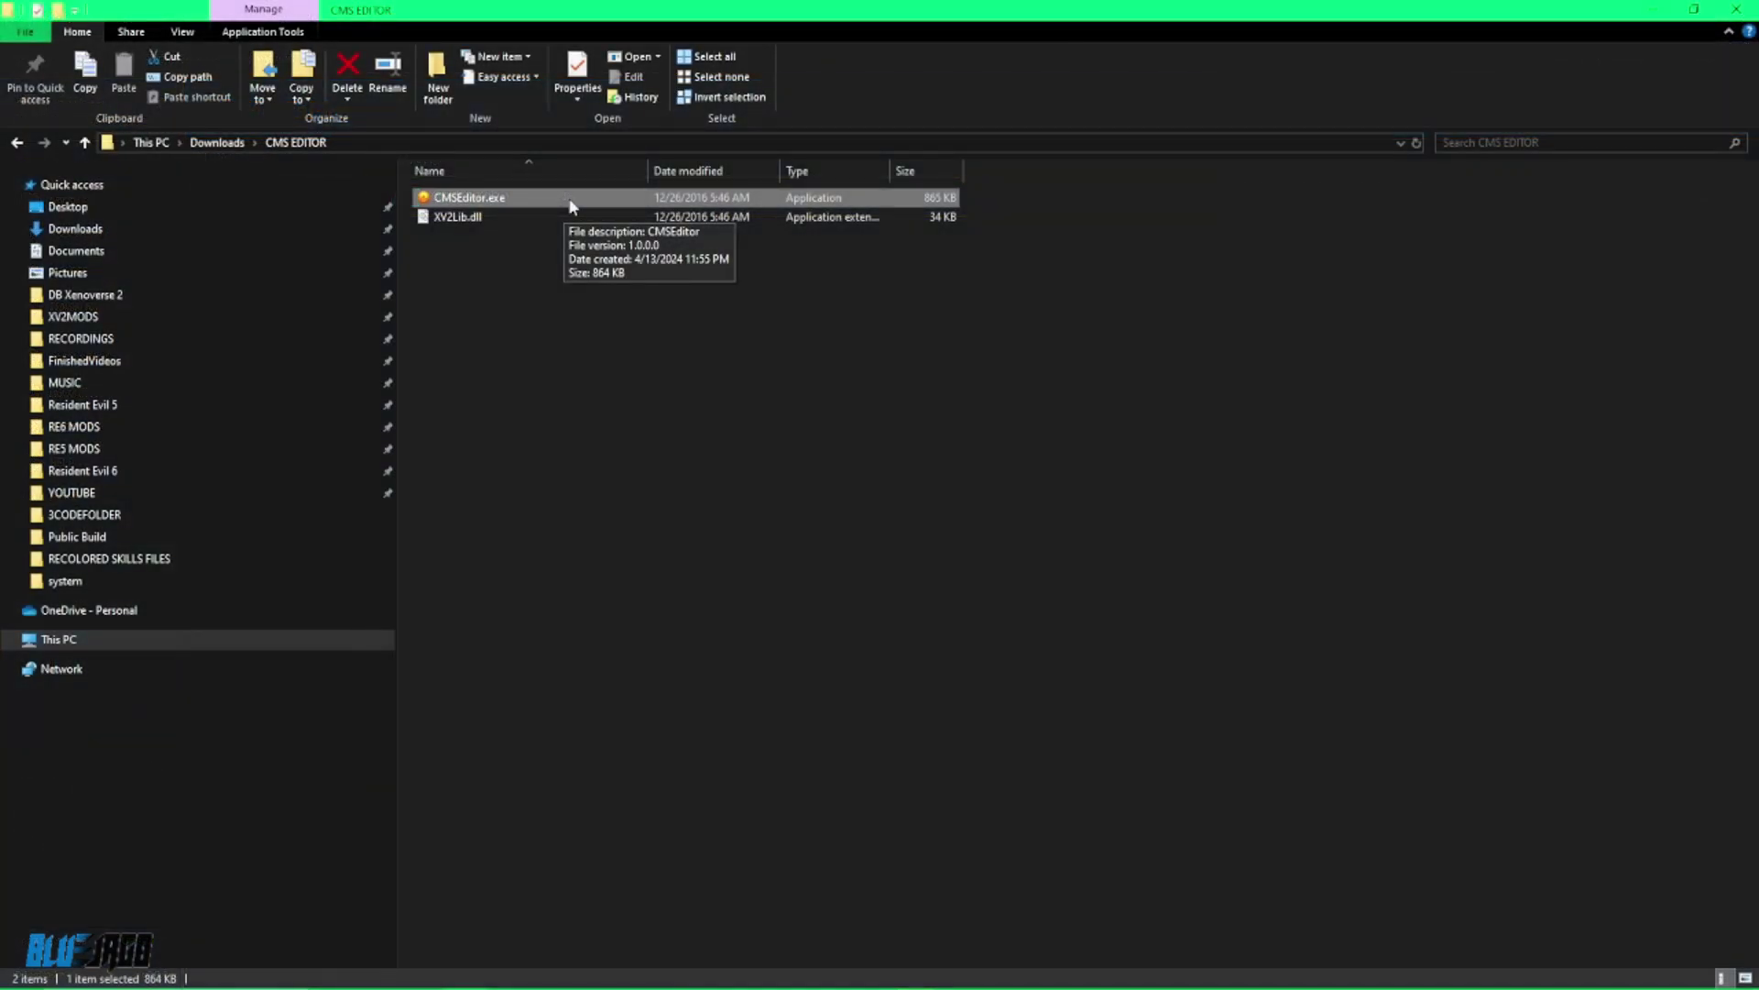
# Launch CMSEditor.exe from the downloaded CMS EDITOR folder.
pyautogui.doubleClick(569, 204)
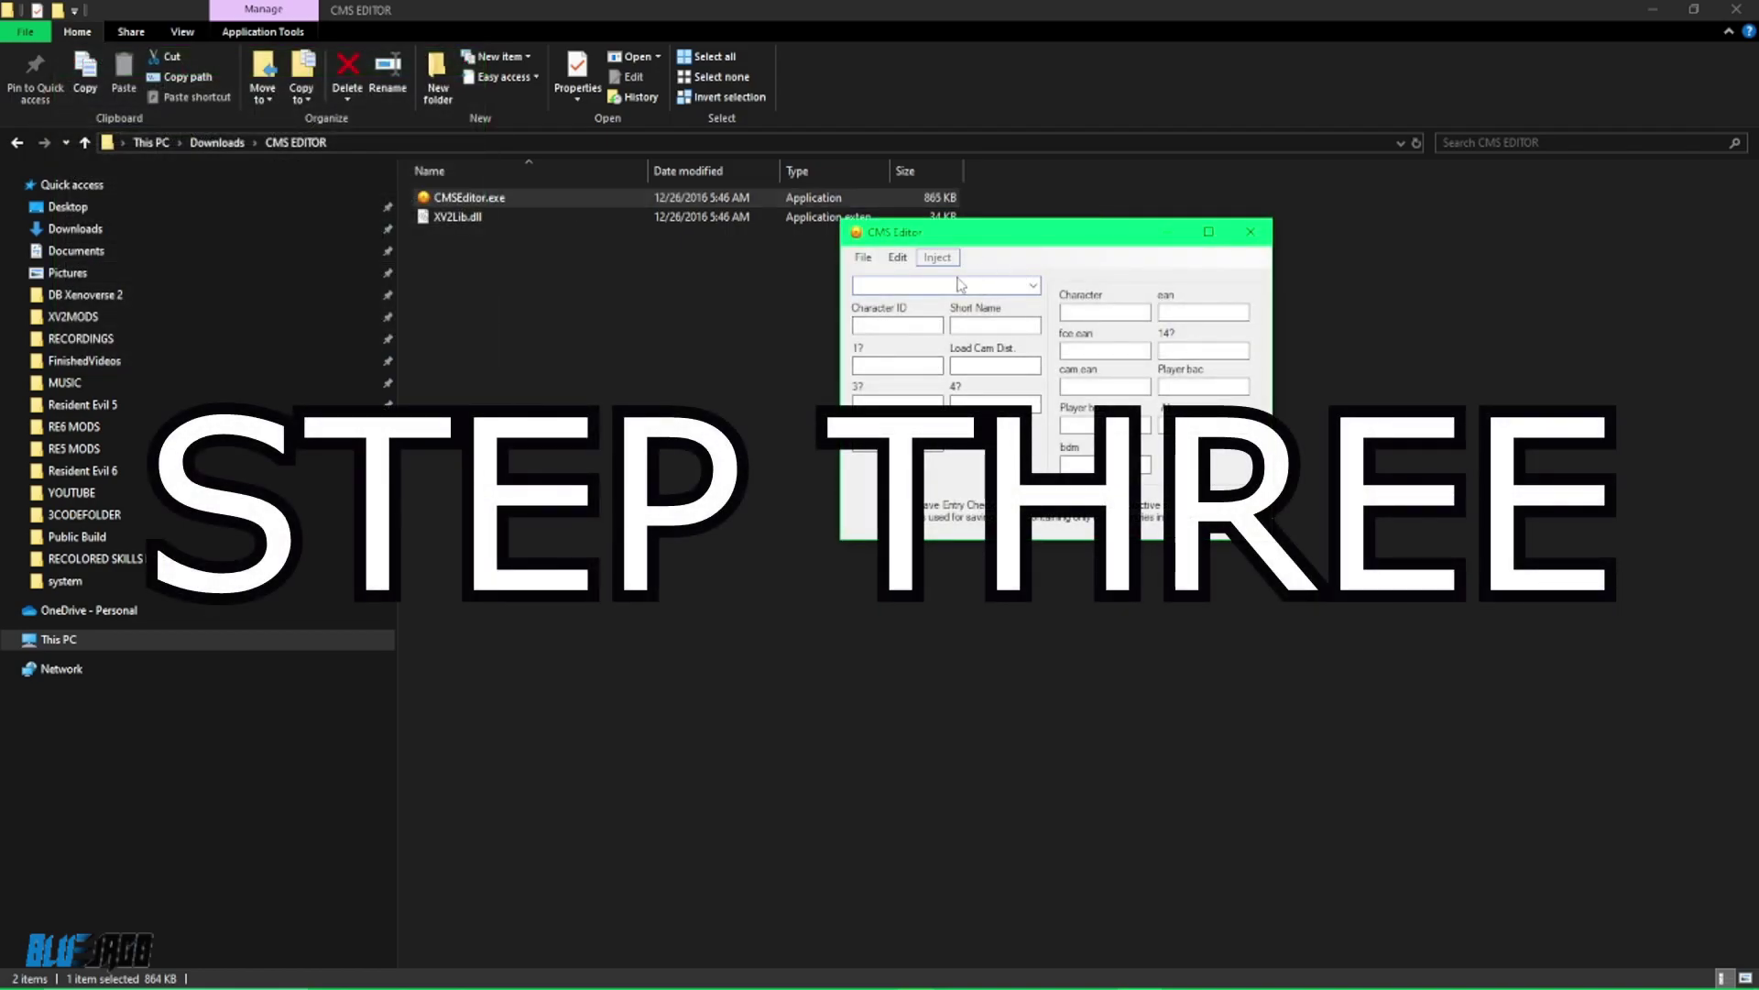
# Open char_model_spec.cms from DB Xenoverse 2\data\system in CMS Editor.
pyautogui.click(864, 259)
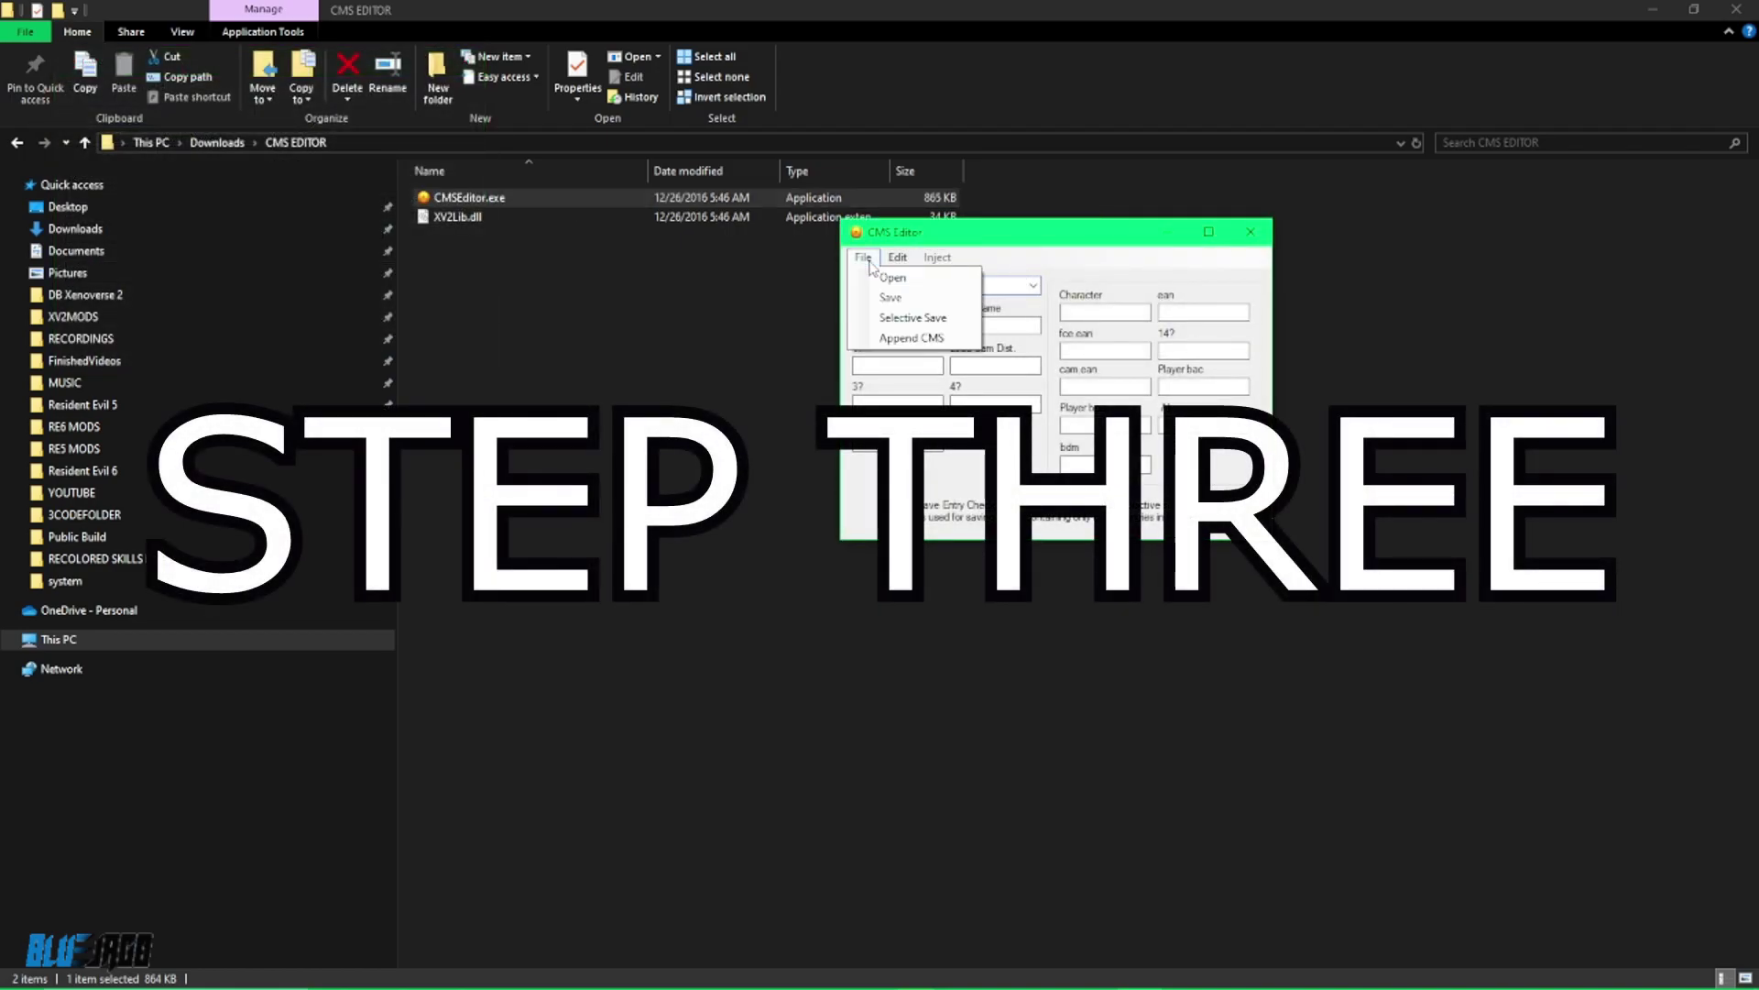
pyautogui.click(892, 279)
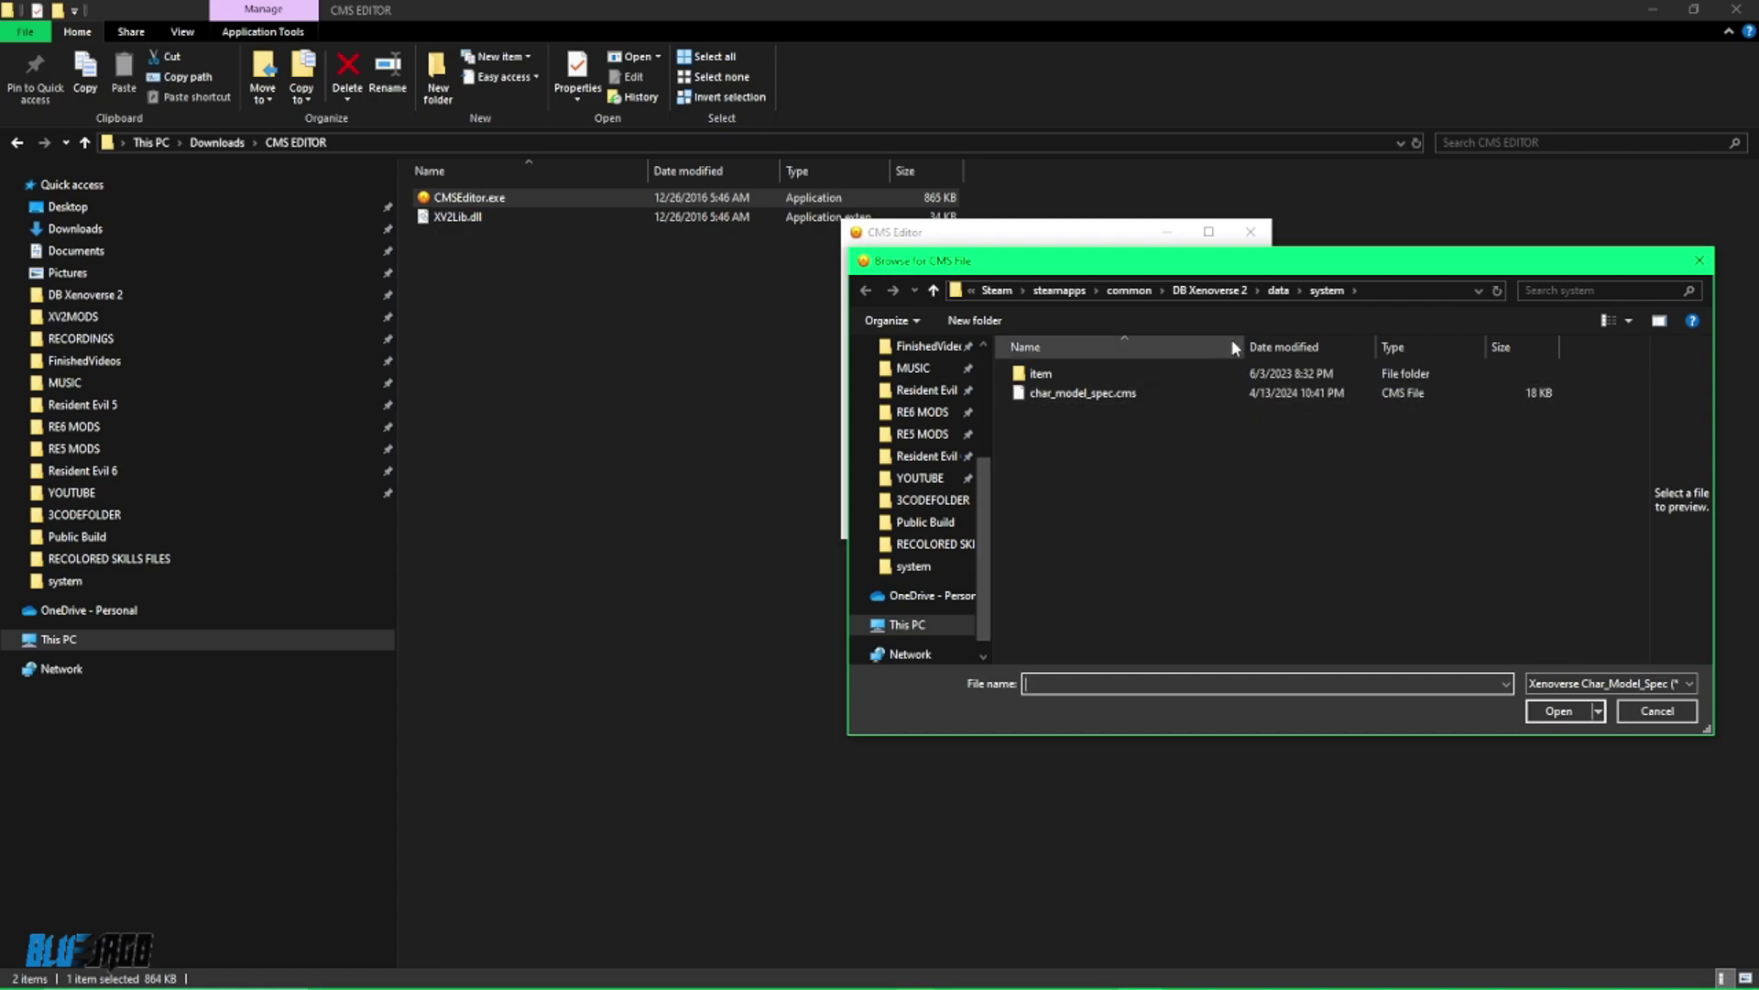
pyautogui.click(1210, 289)
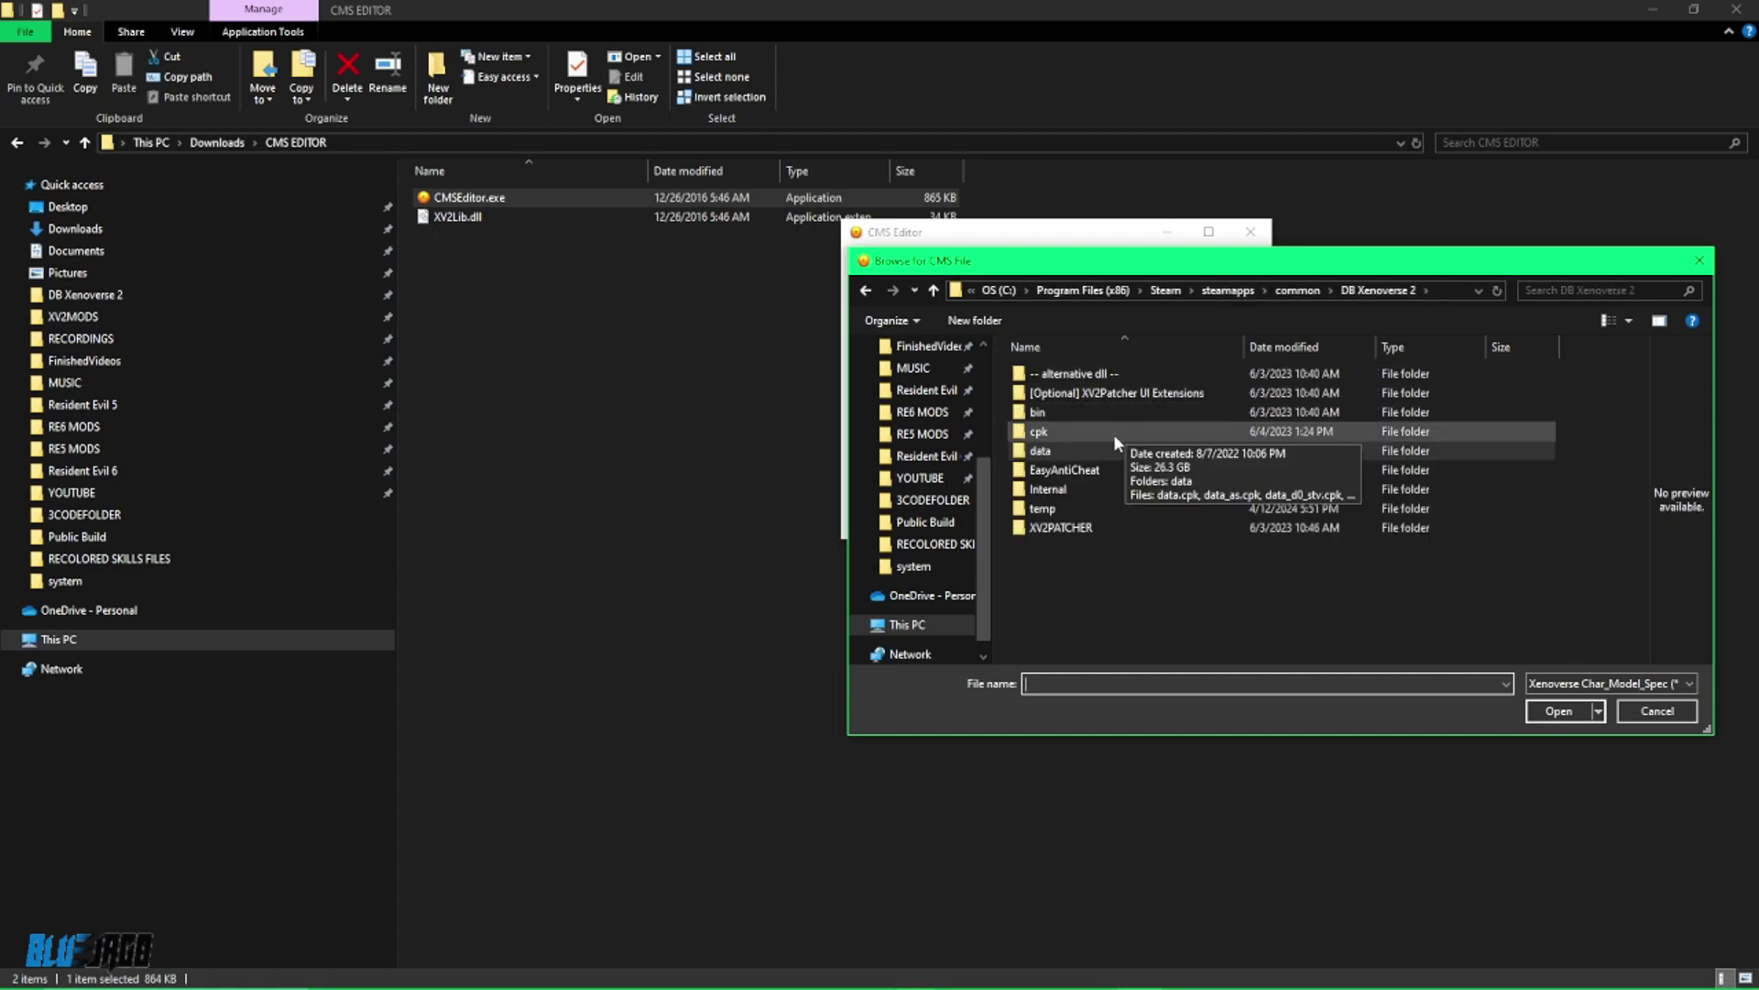
pyautogui.doubleClick(1041, 451)
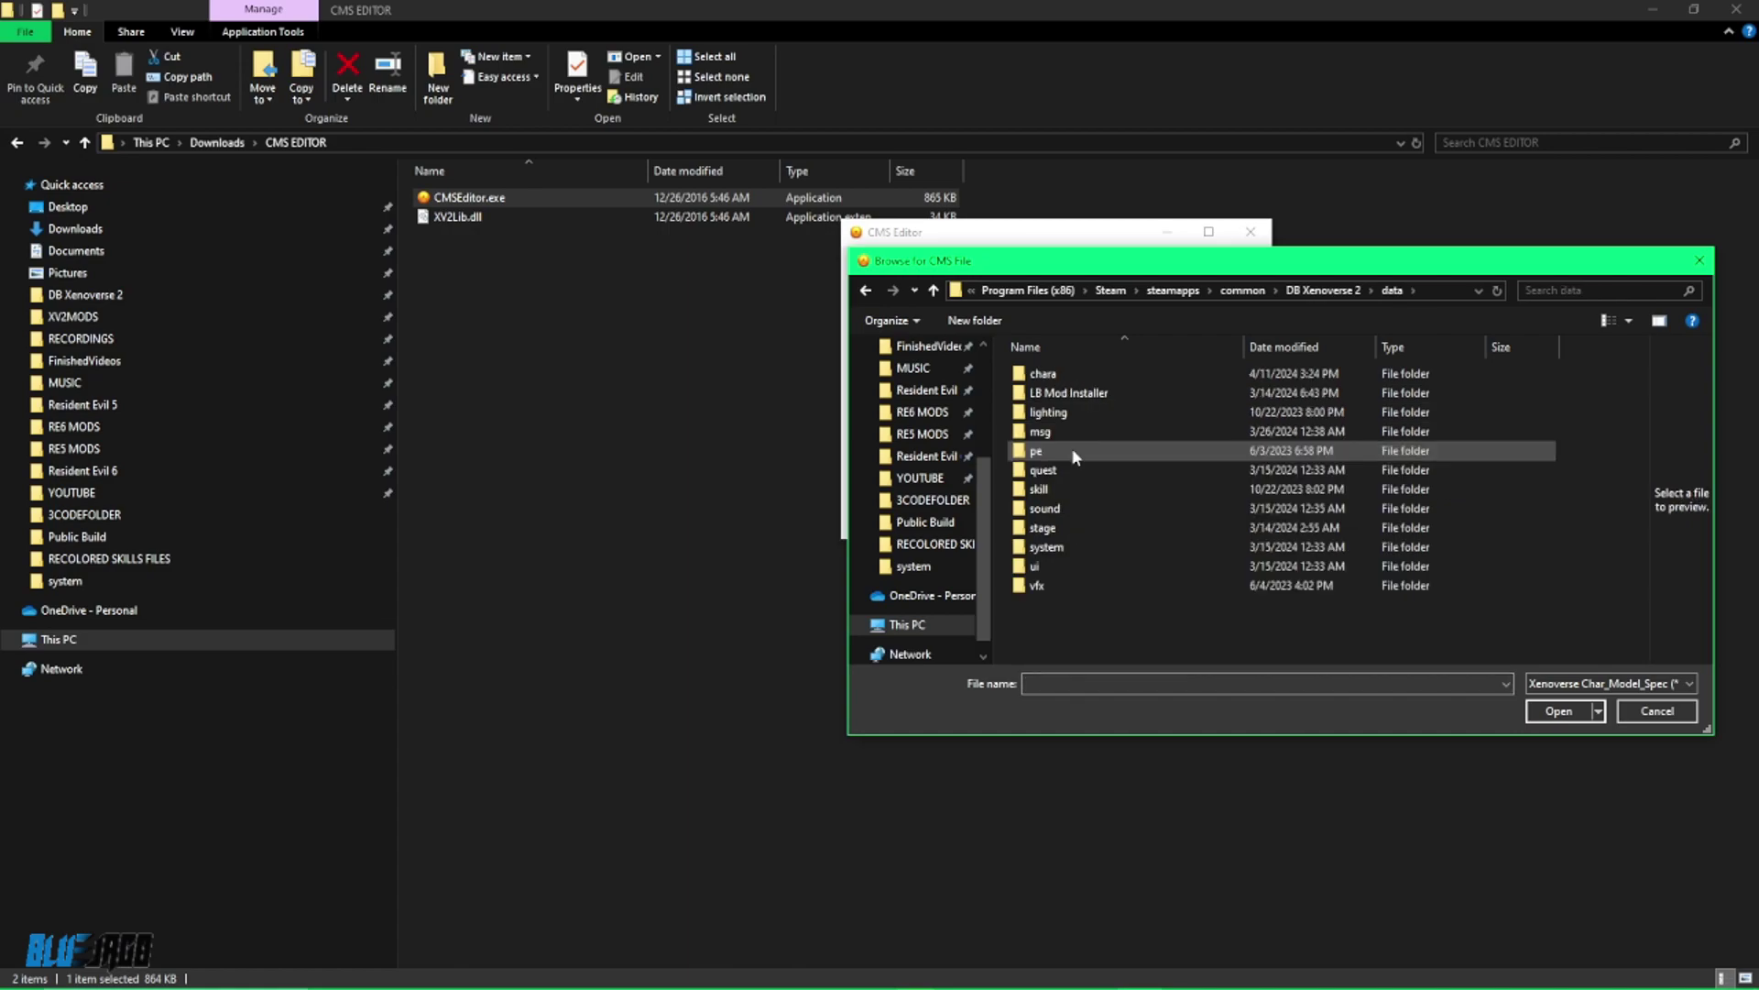
pyautogui.doubleClick(1065, 547)
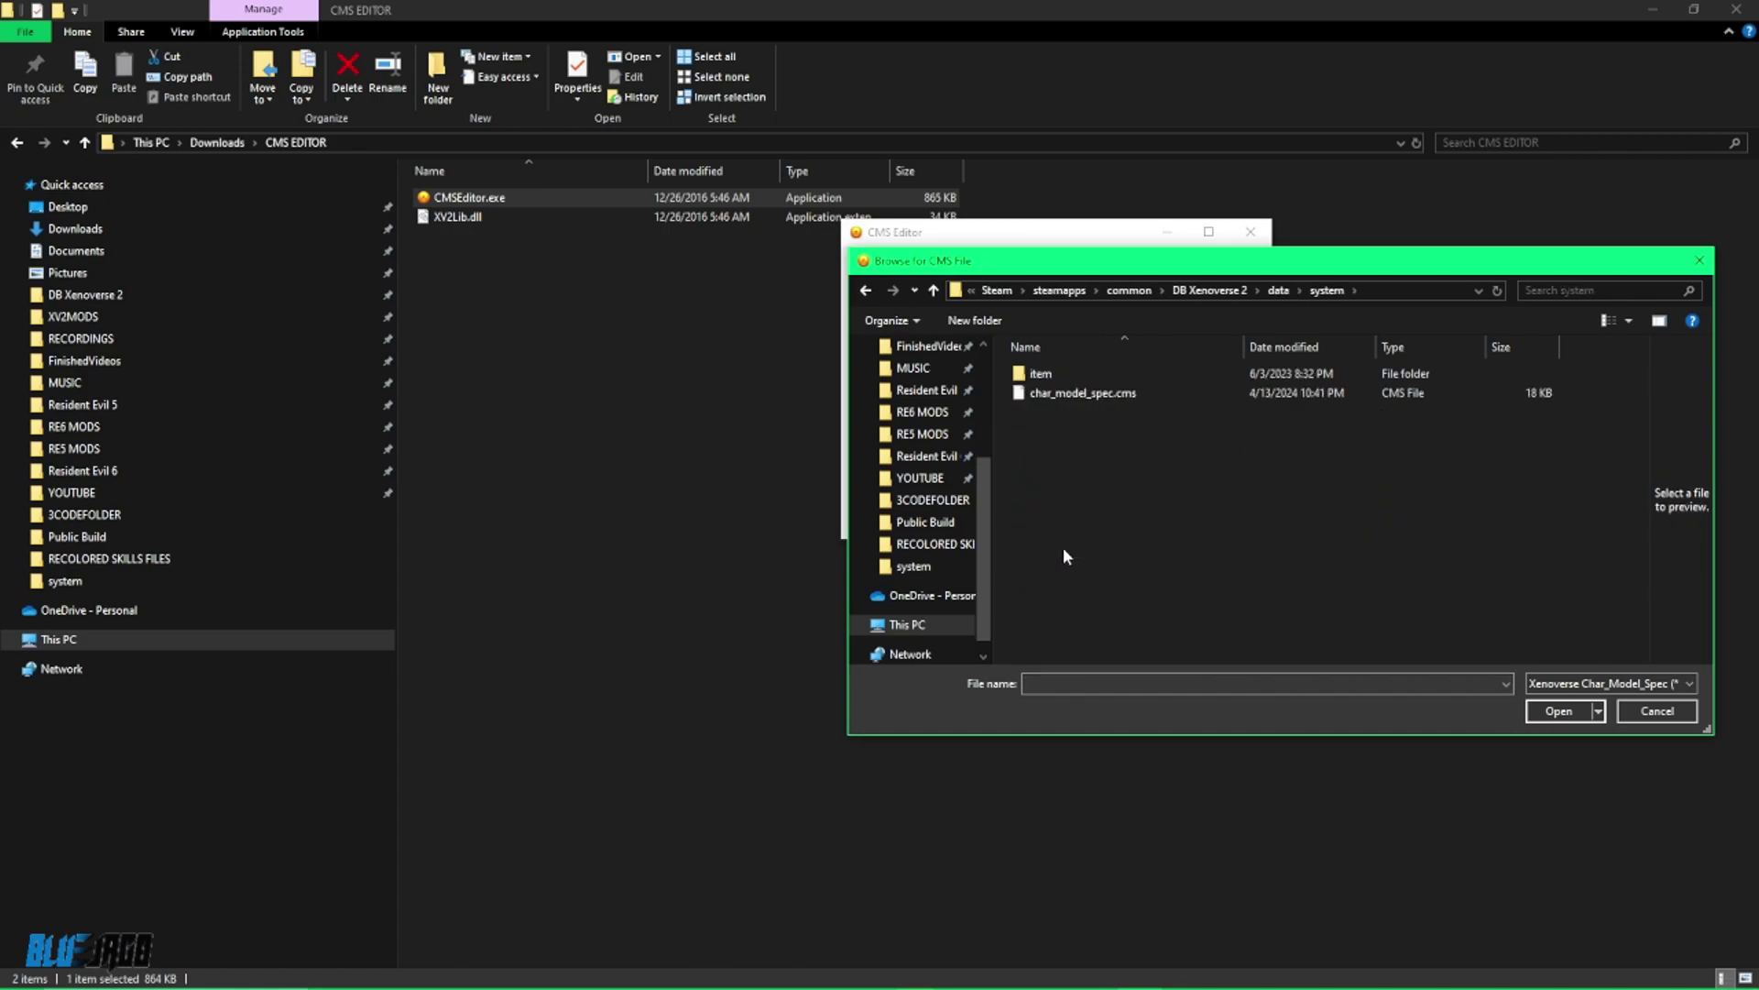
pyautogui.click(1094, 394)
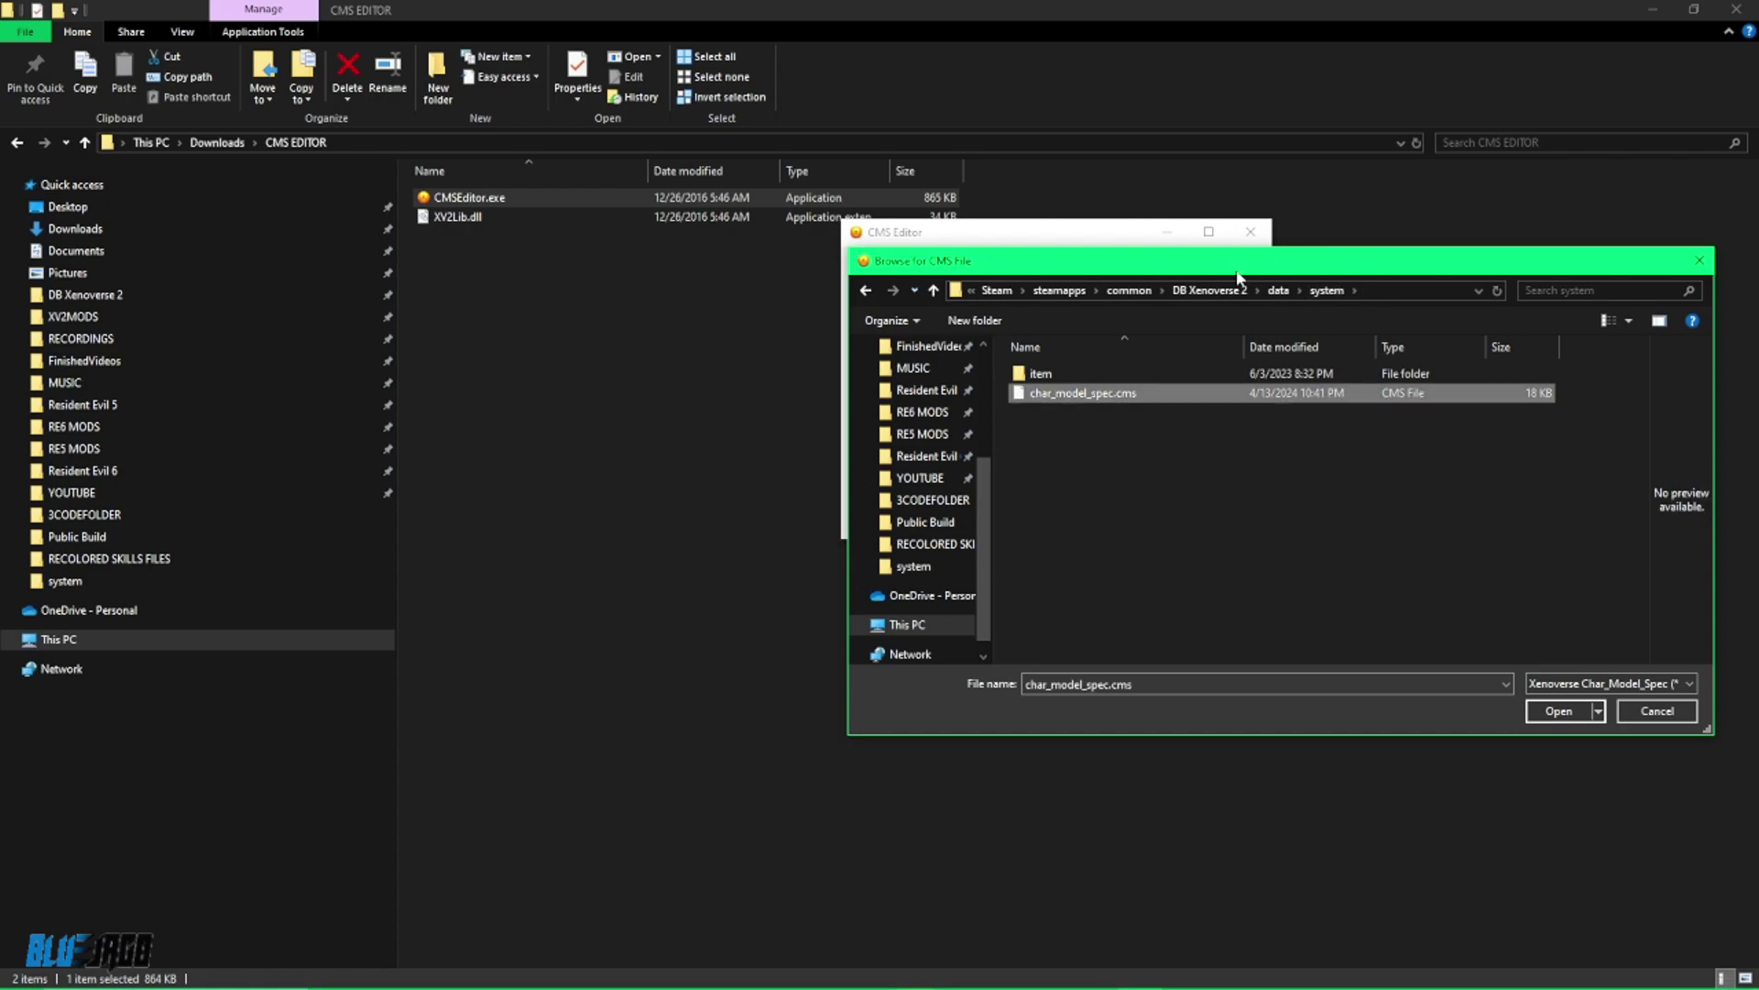
pyautogui.click(1565, 711)
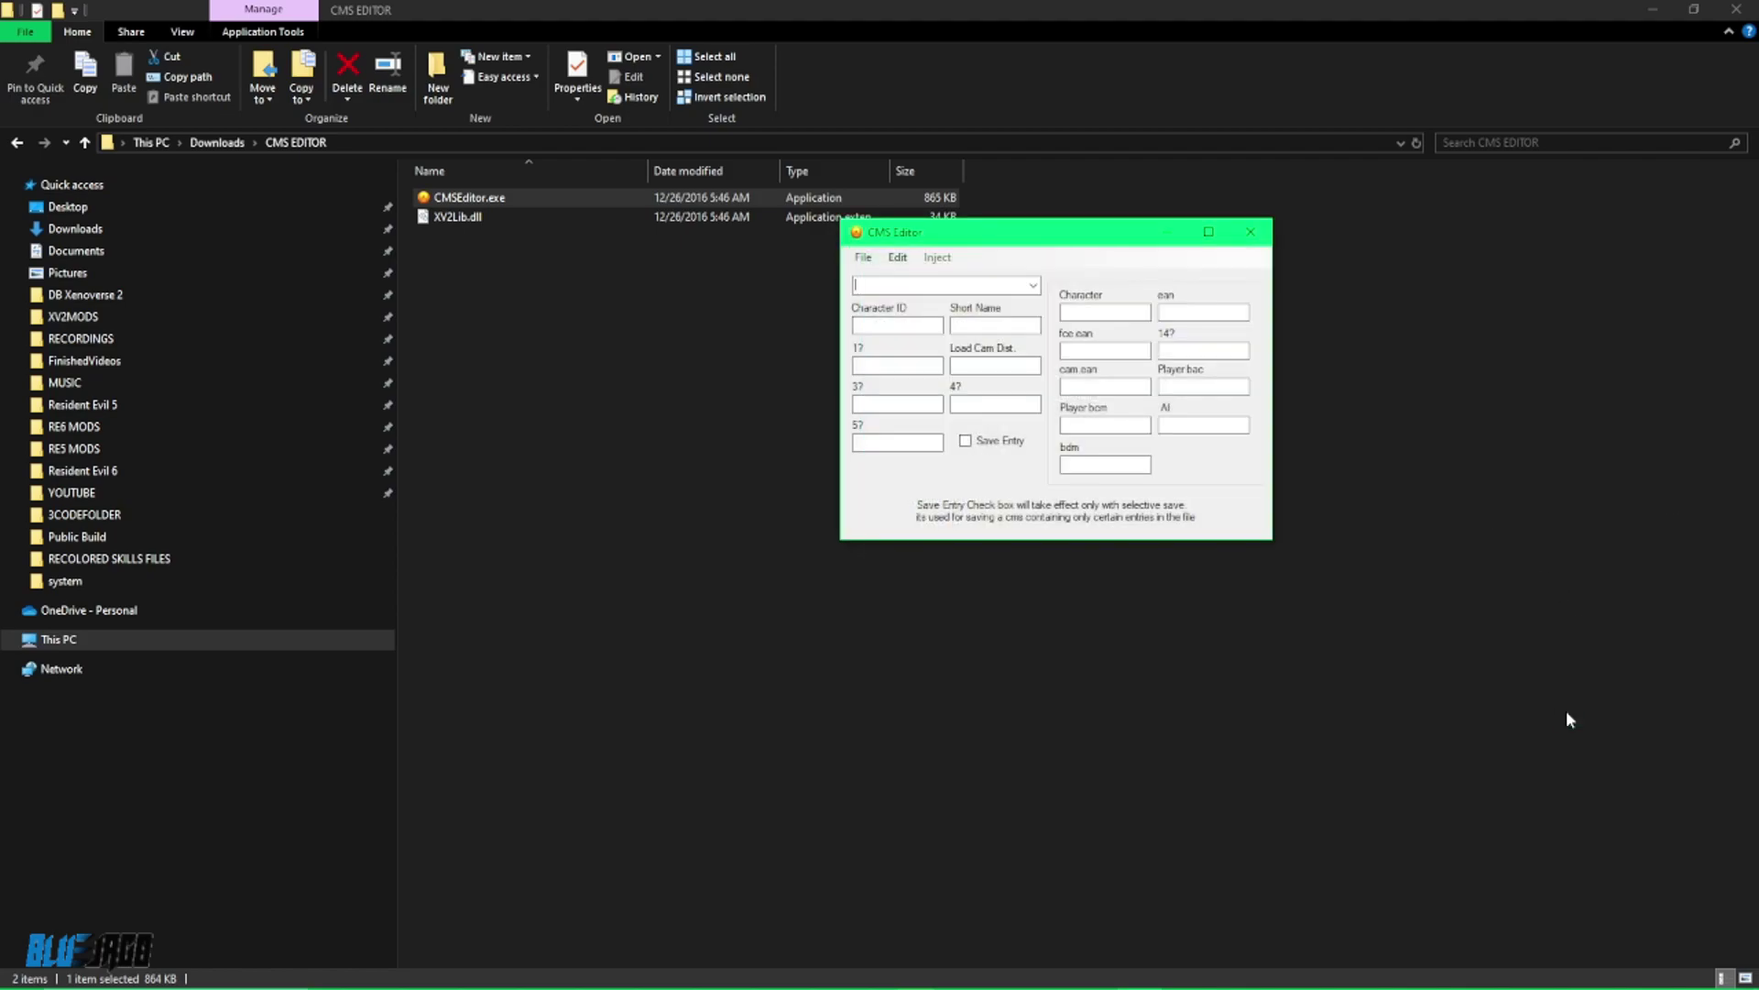
pyautogui.click(1033, 286)
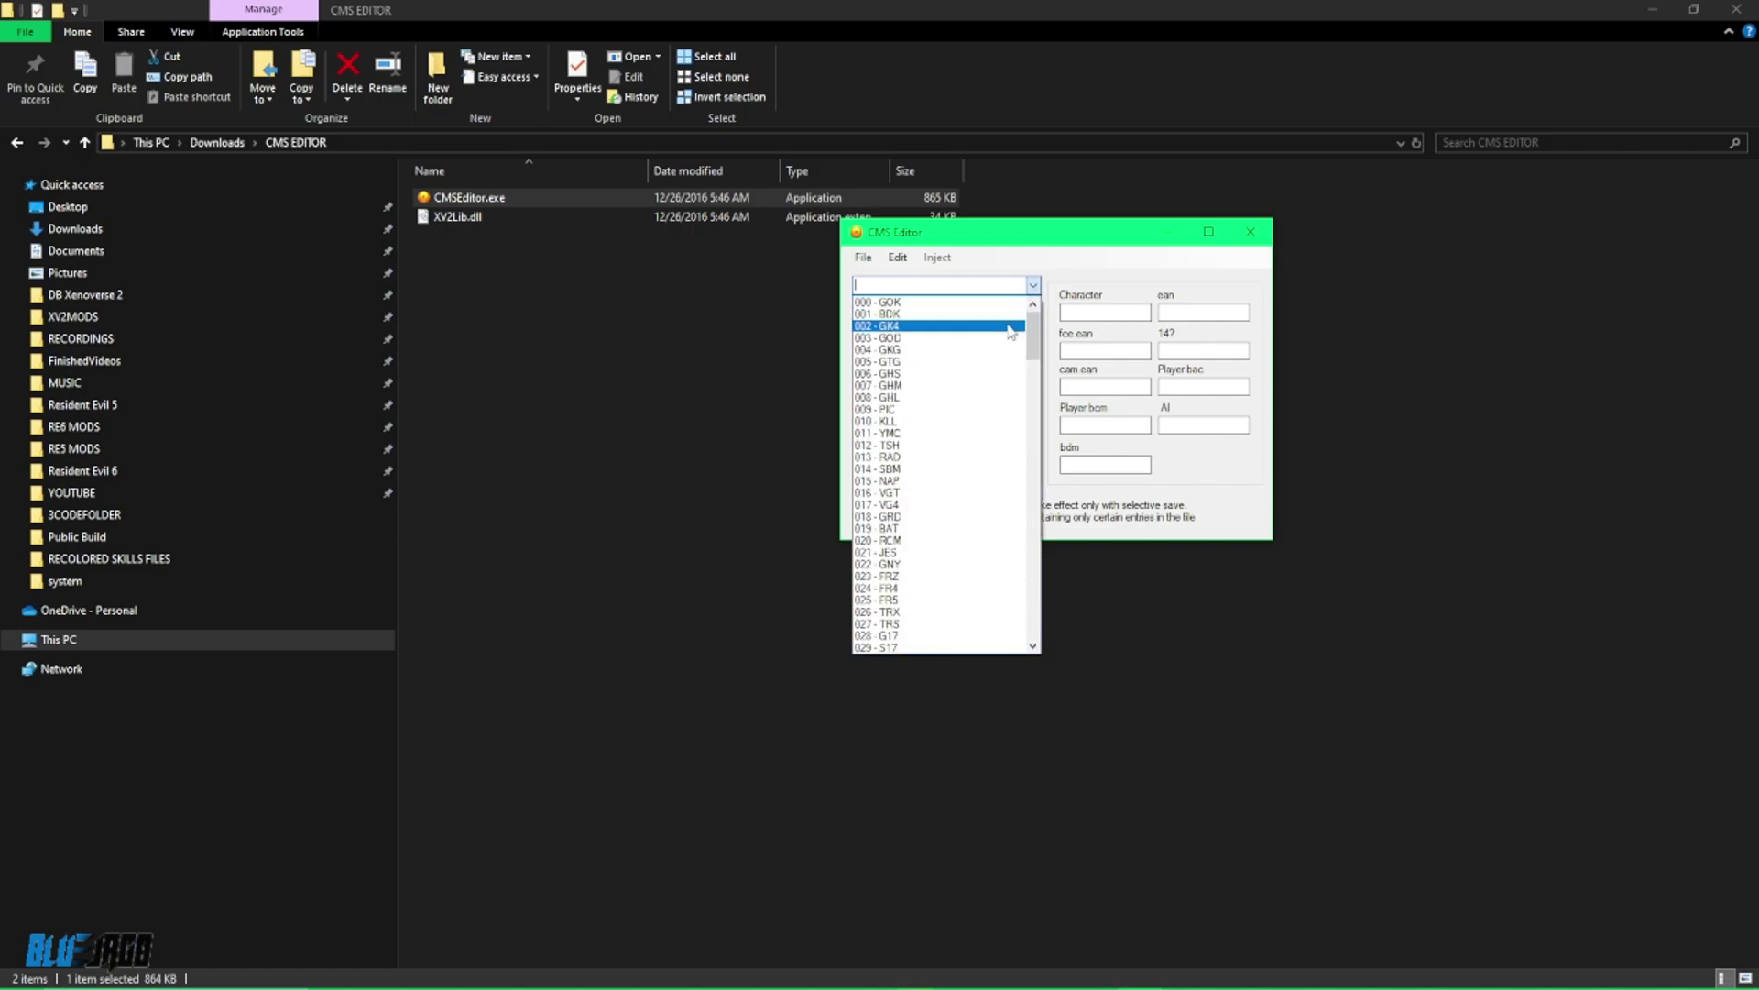
pyautogui.scroll(-2, 1008, 403)
pyautogui.scroll(2, 1003, 474)
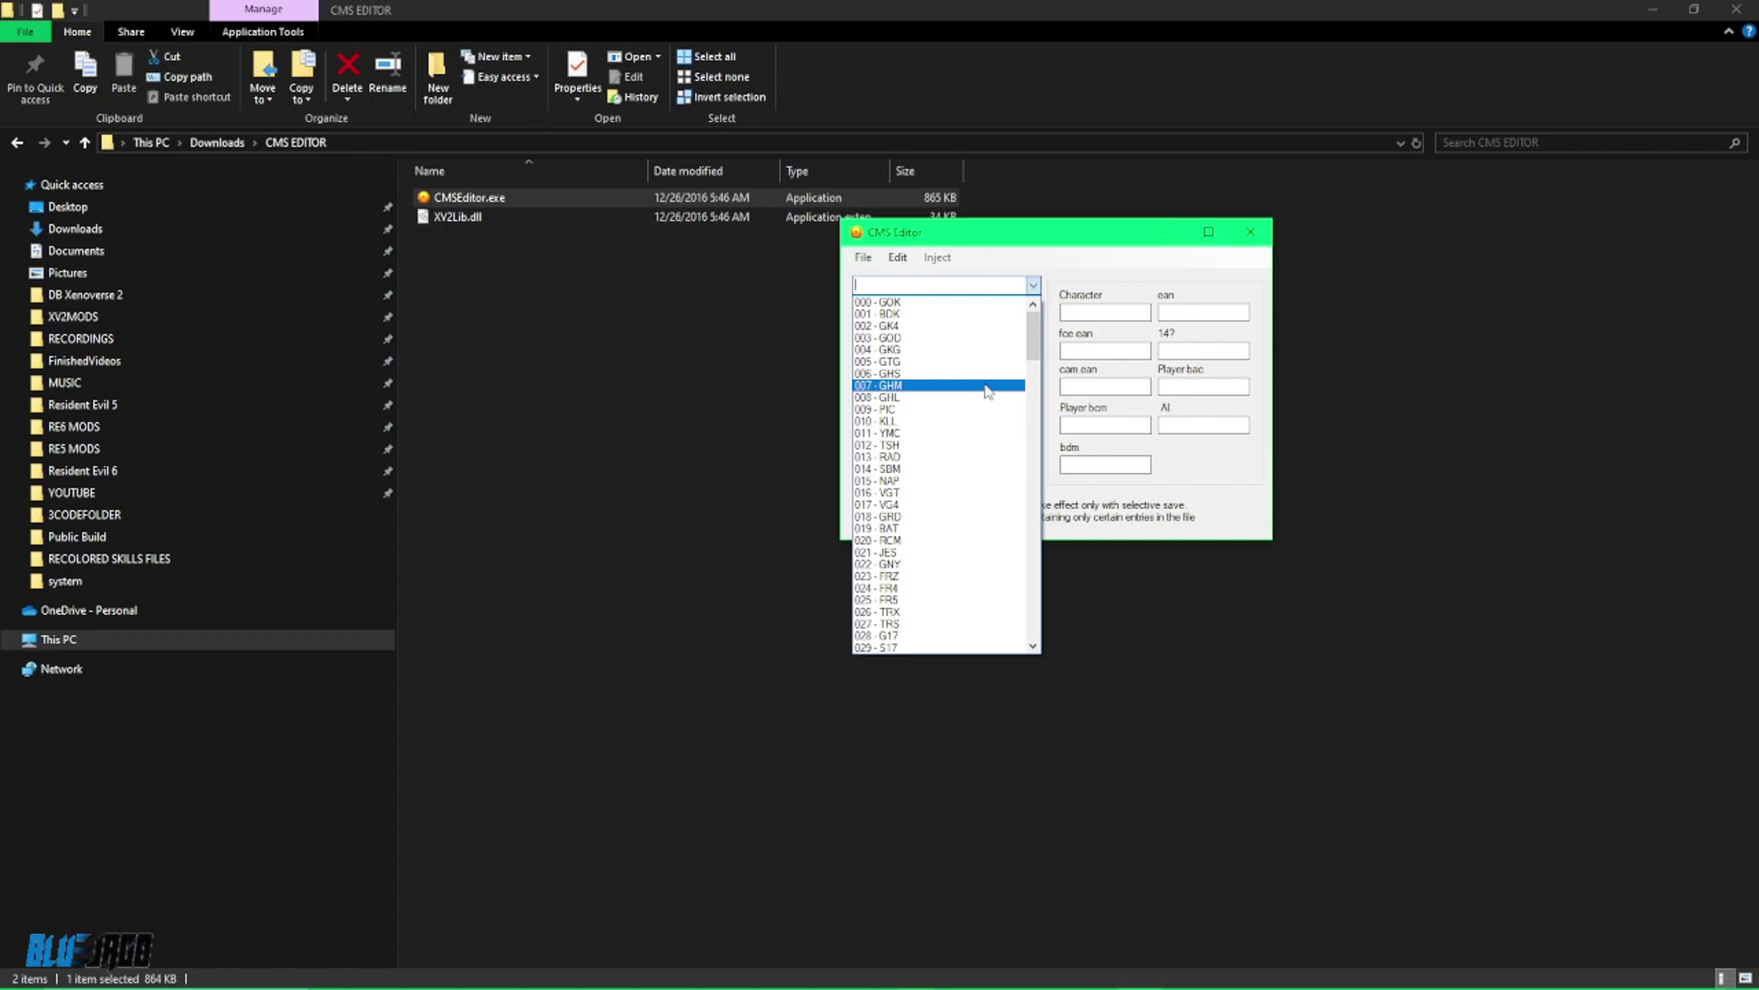
pyautogui.scroll(-7, 980, 568)
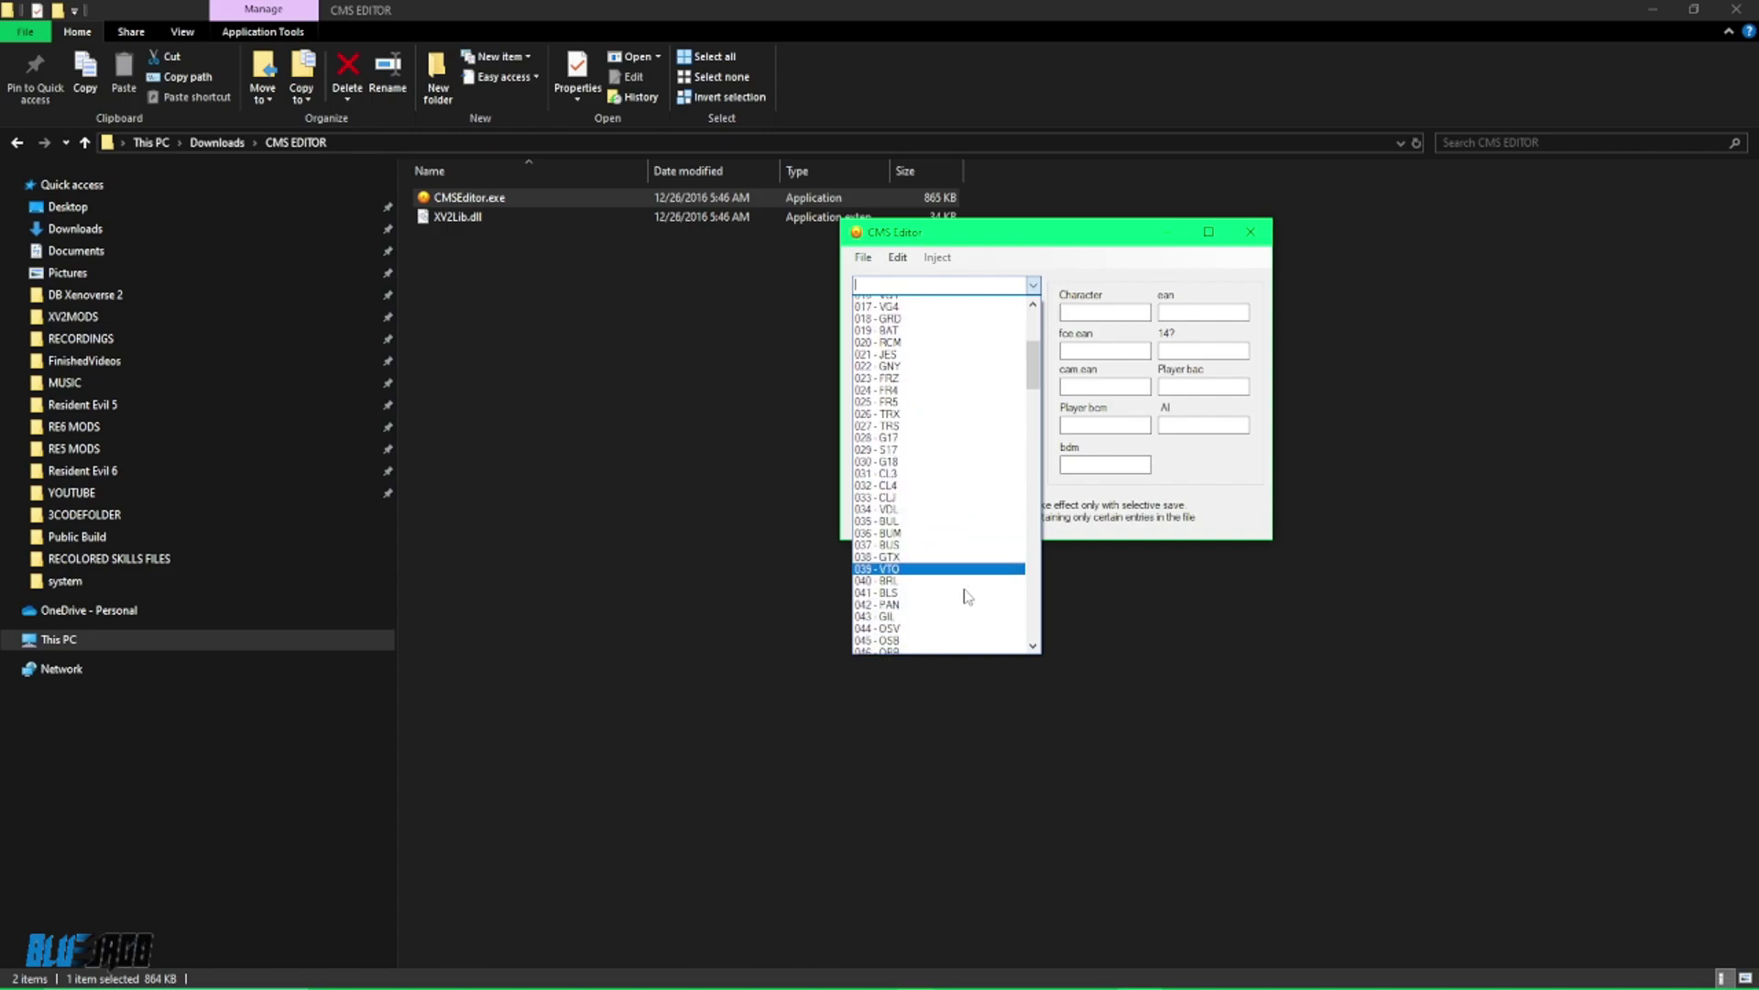
pyautogui.click(1034, 285)
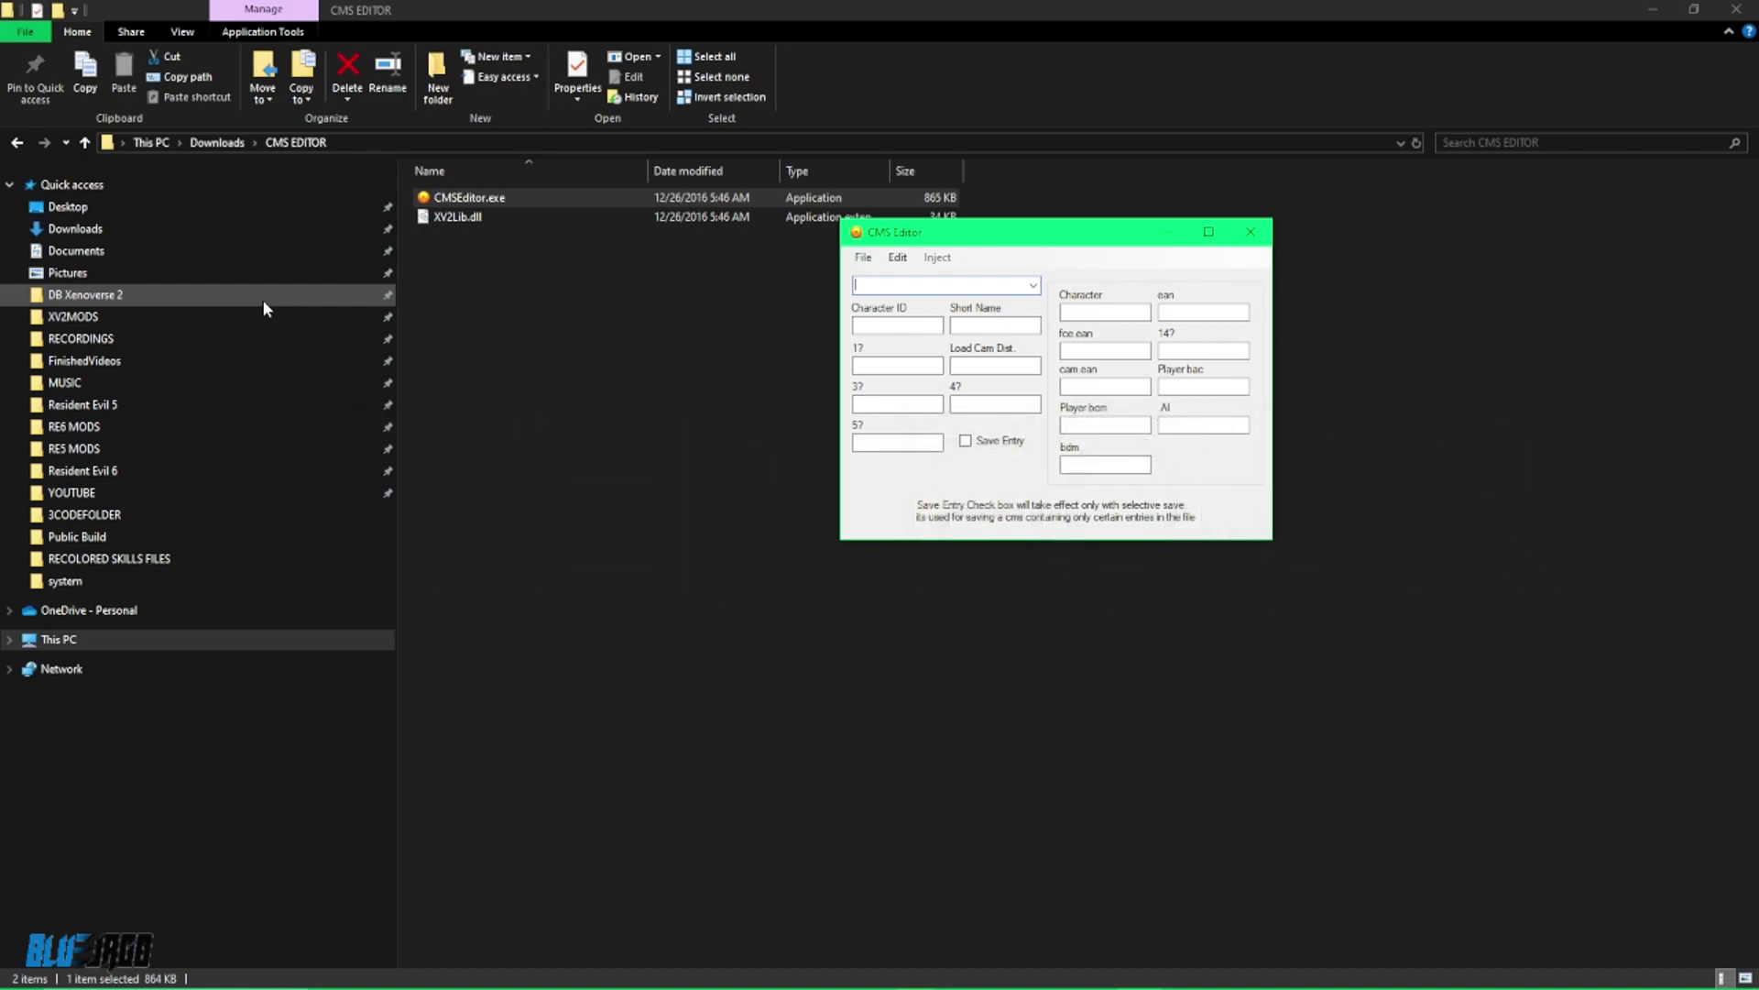
# Open the DB Xenoverse 2 folder in a new window and launch xv2characreat.exe.
pyautogui.rightClick(262, 298)
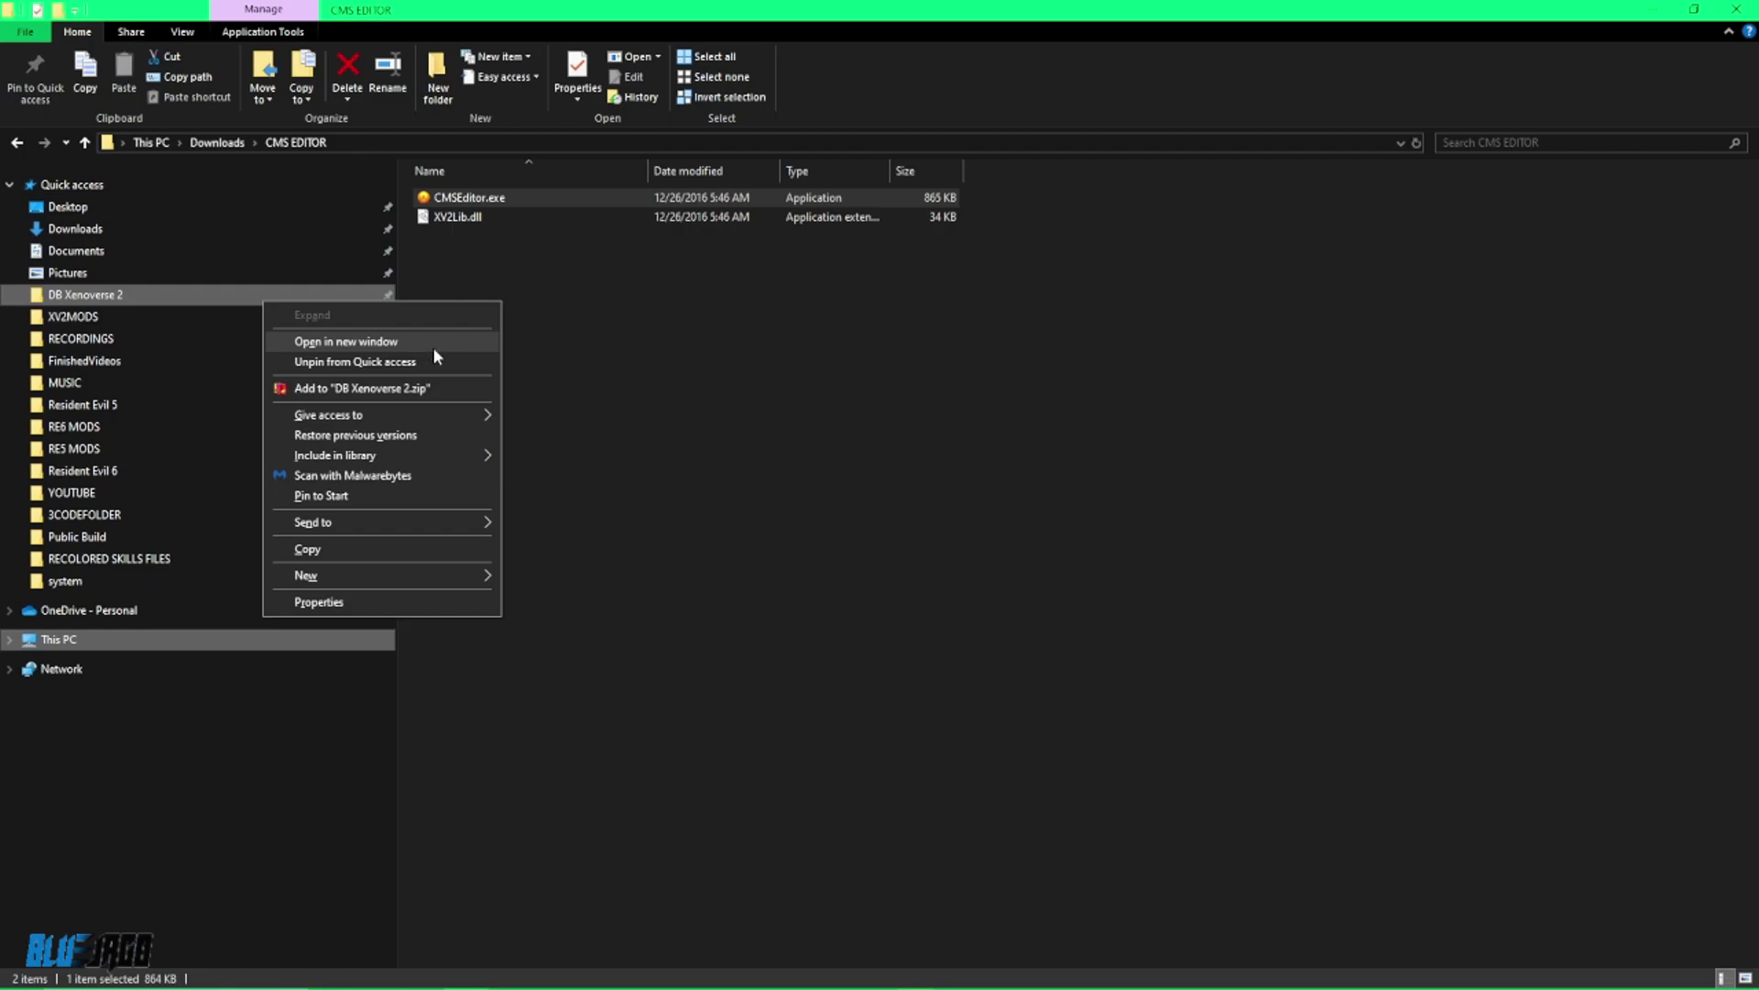
pyautogui.click(477, 345)
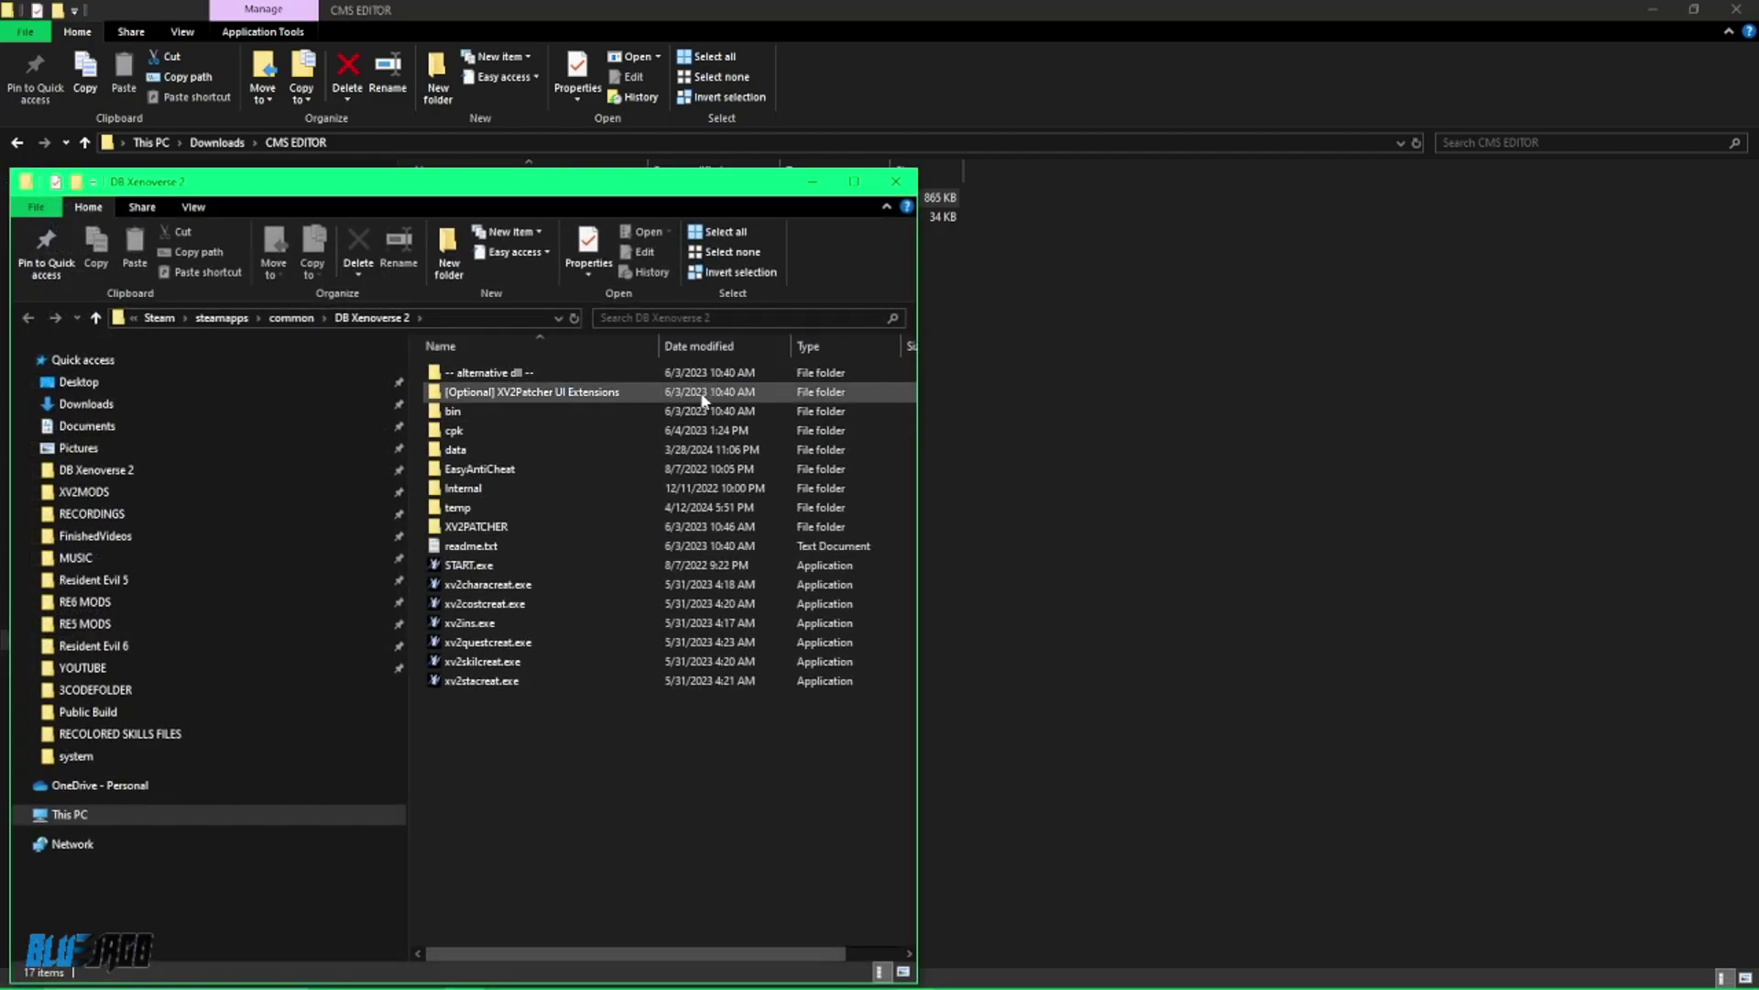
pyautogui.doubleClick(575, 591)
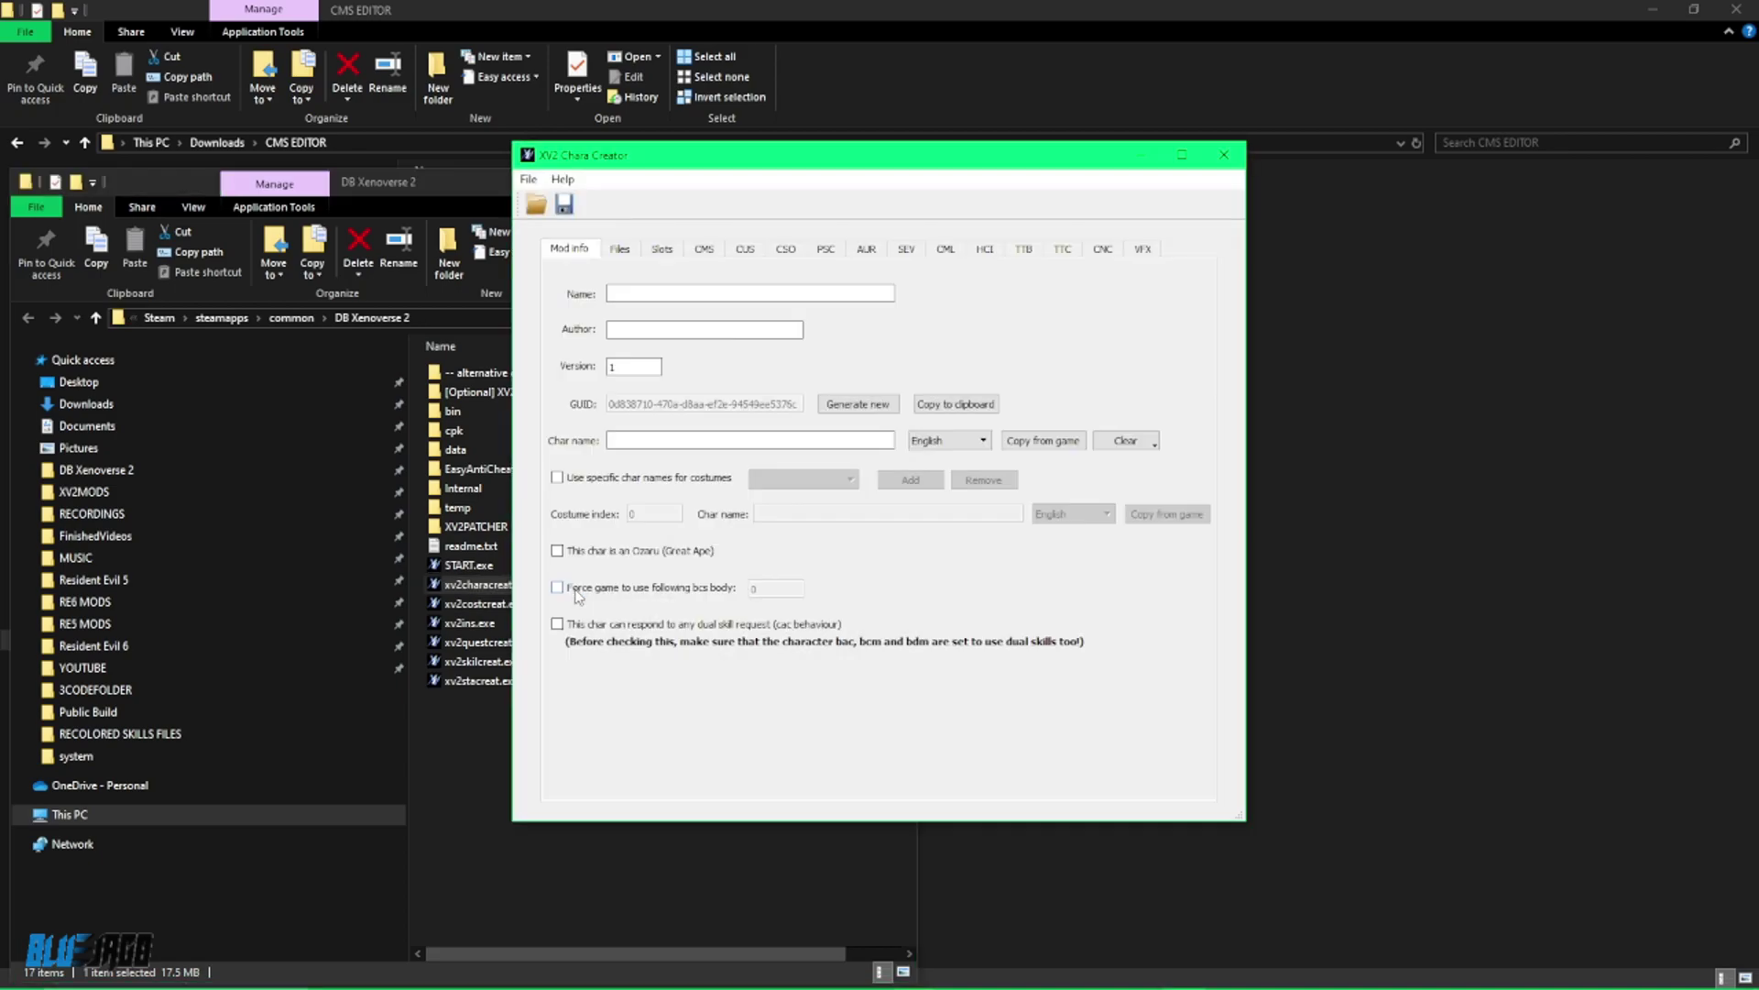
pyautogui.click(621, 250)
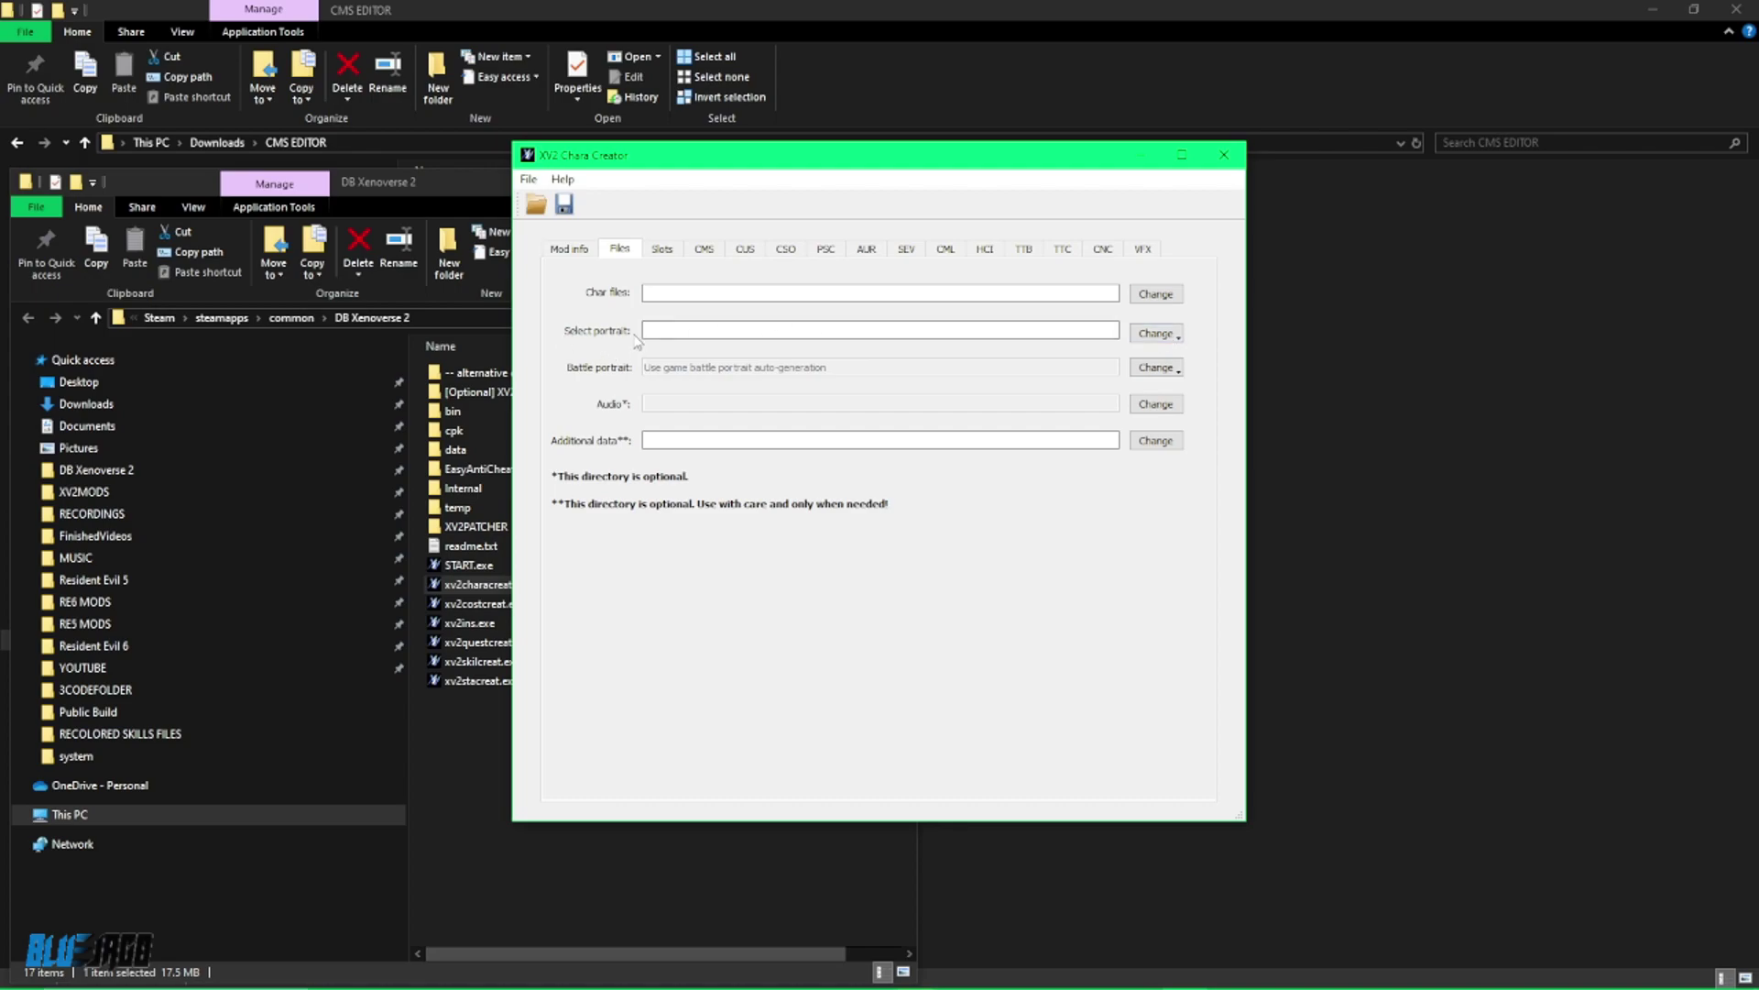
# Bring up the Change options for the Select portrait entry.
pyautogui.click(1156, 334)
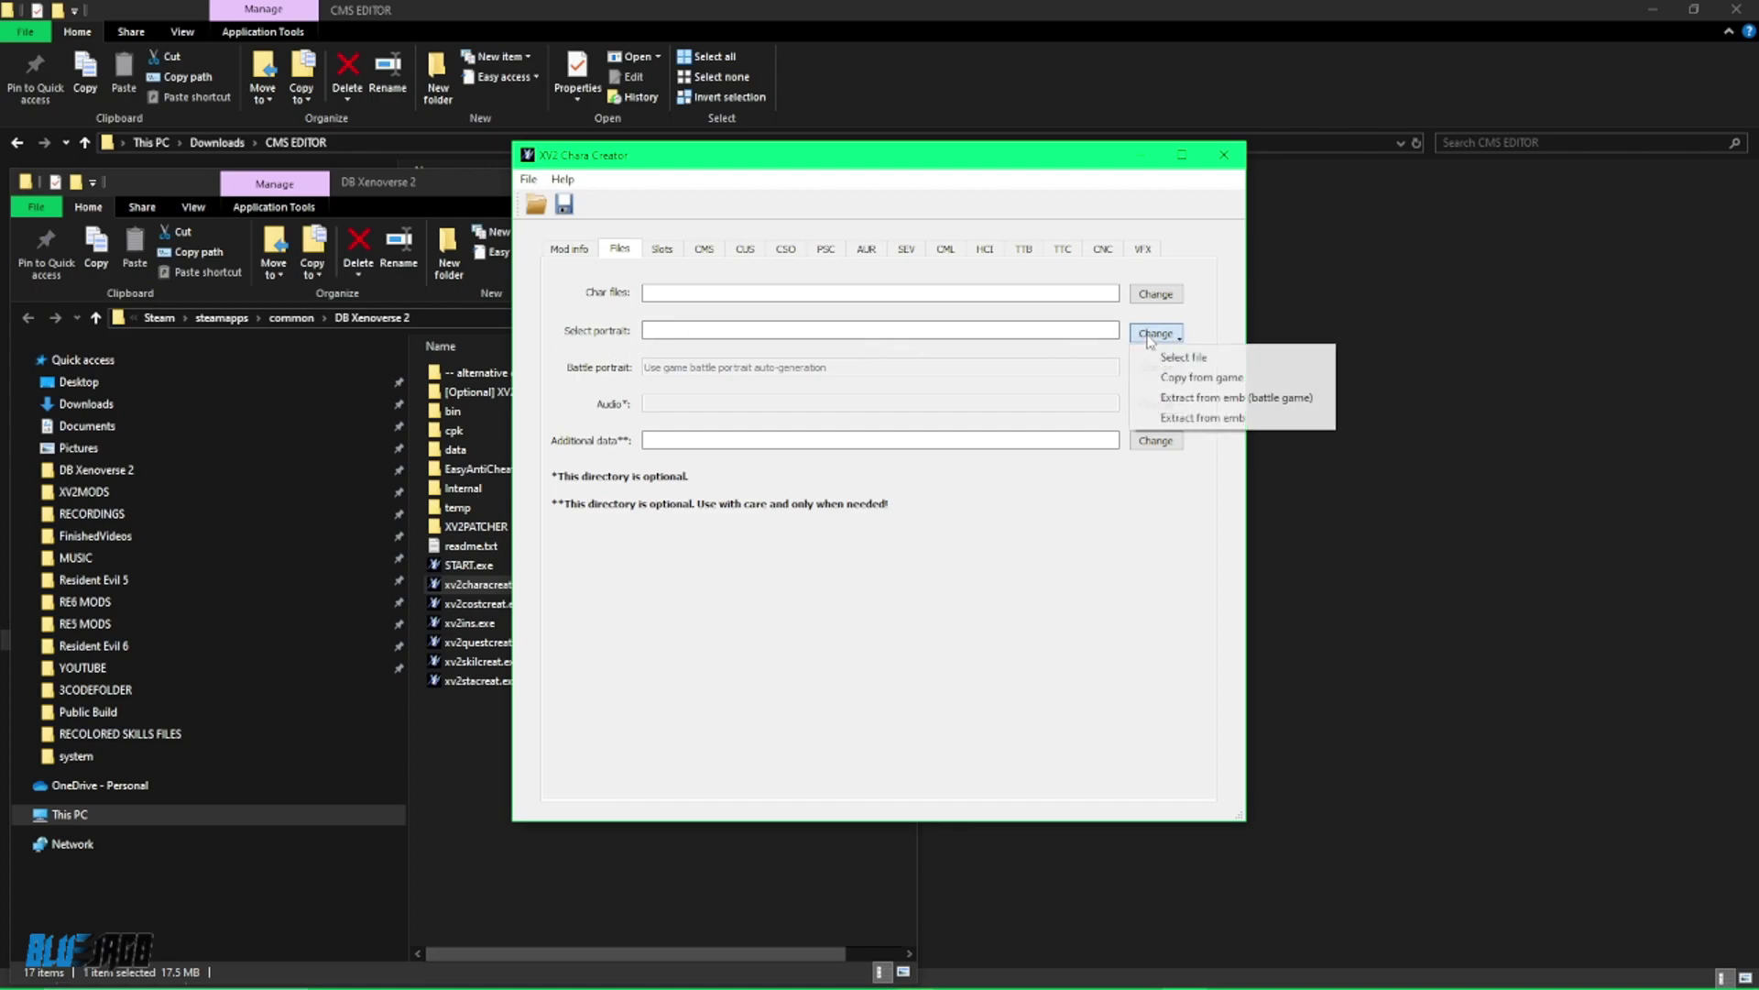
# Open the Select dialog of game portraits and browse through the list.
pyautogui.click(1185, 378)
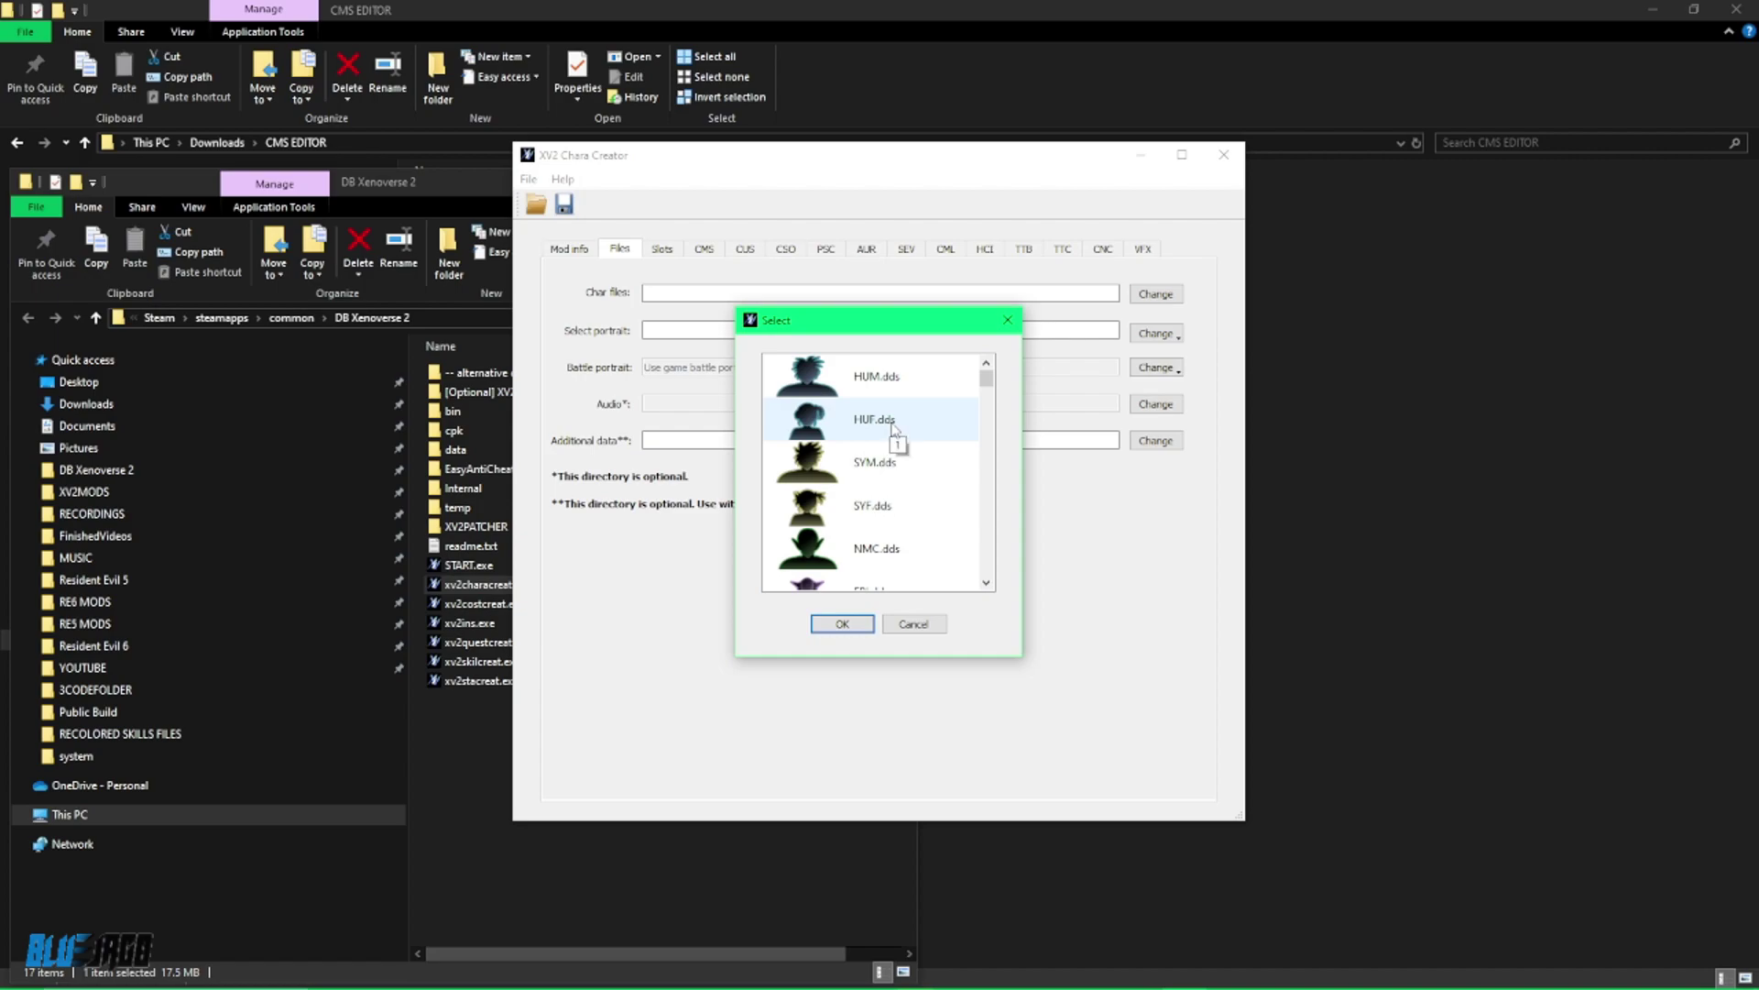
pyautogui.moveTo(825, 320); pyautogui.dragTo(1347, 272)
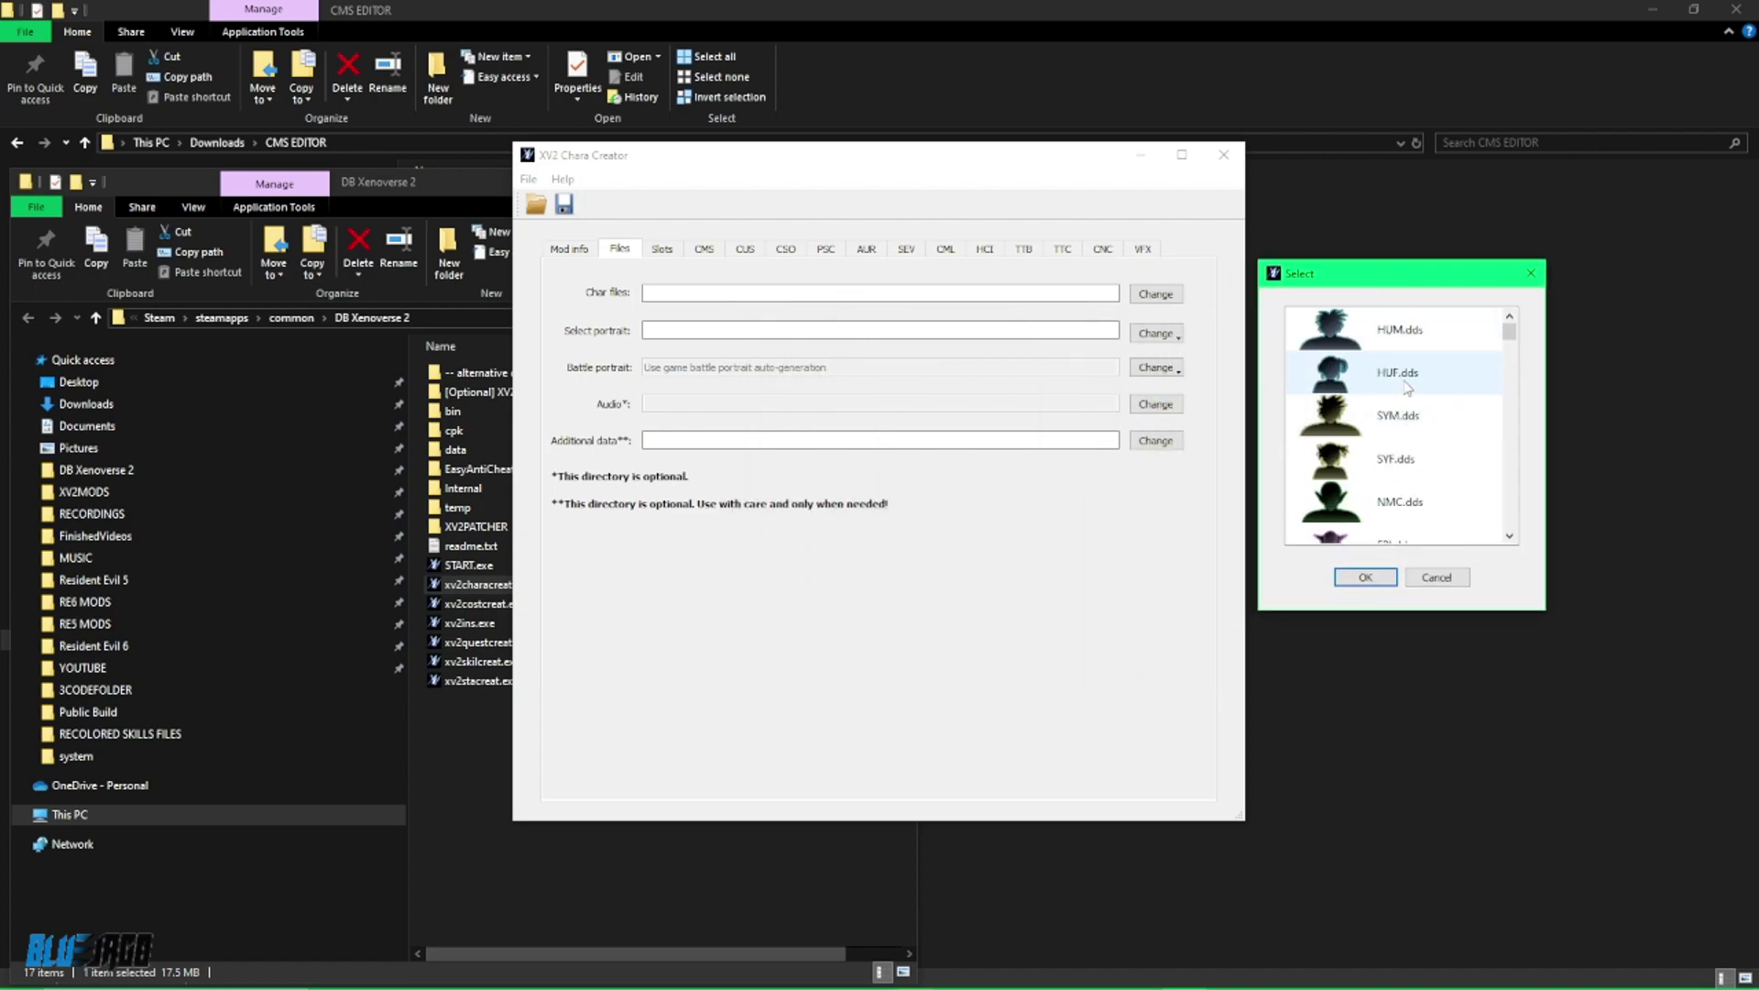
pyautogui.scroll(-4, 1434, 363)
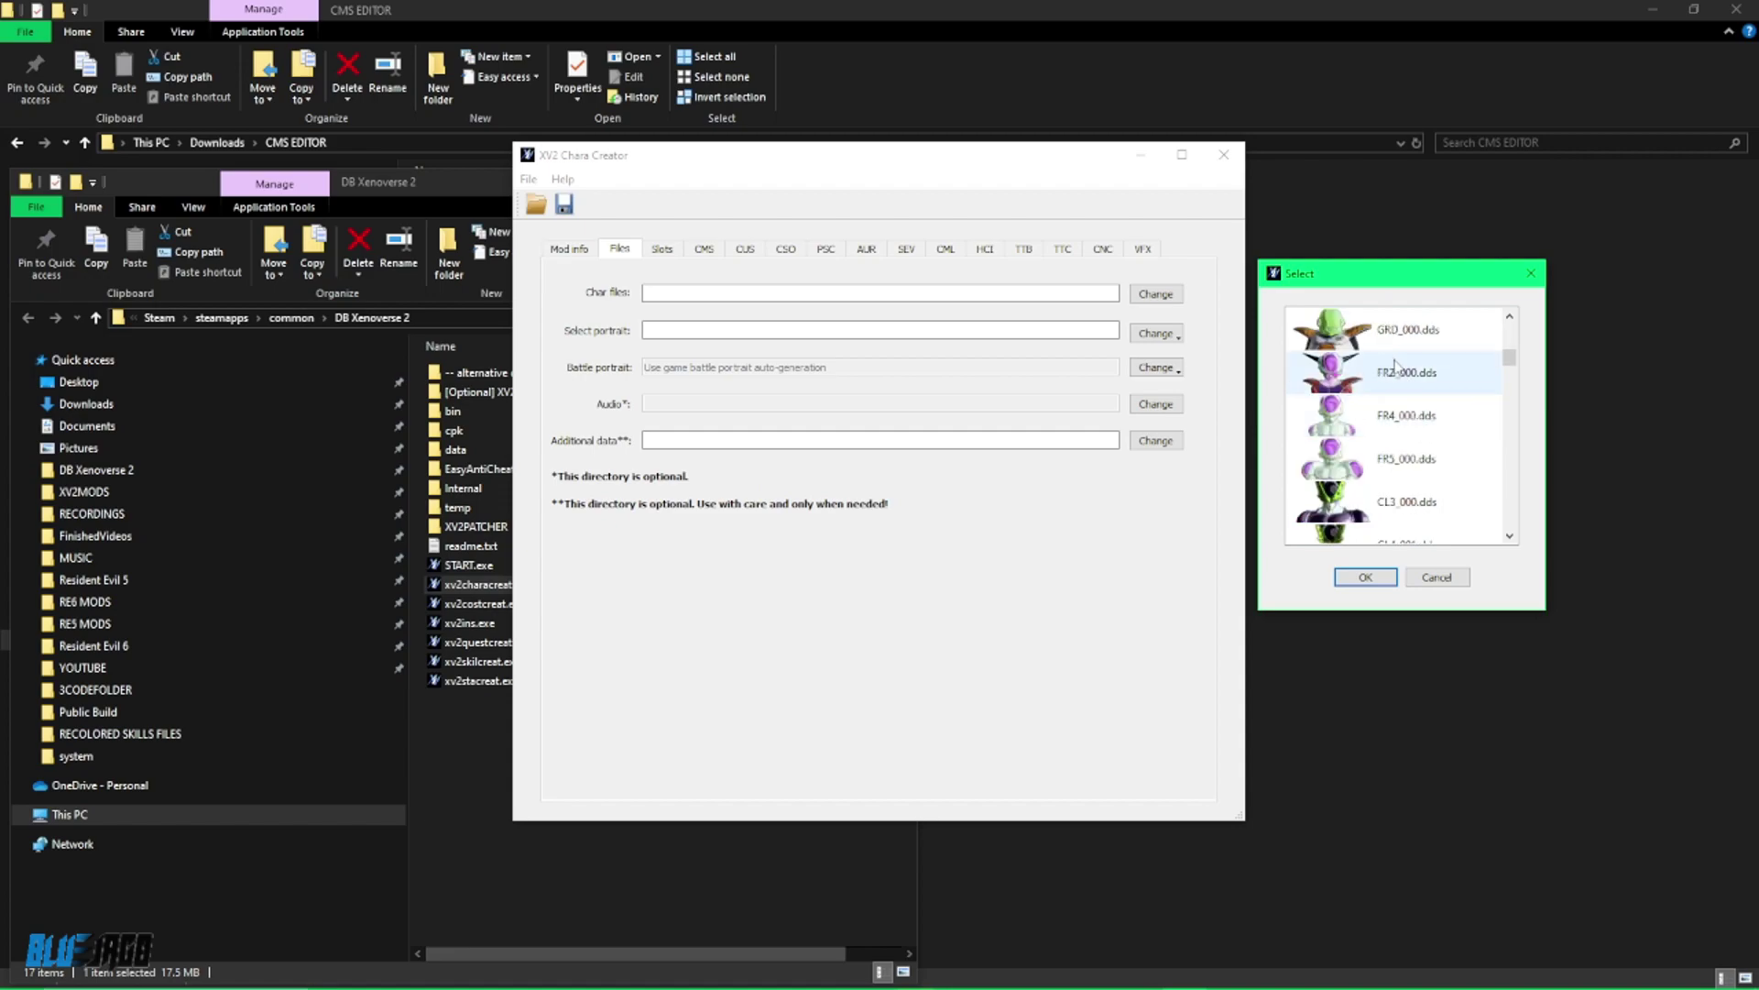
pyautogui.scroll(-2, 1383, 385)
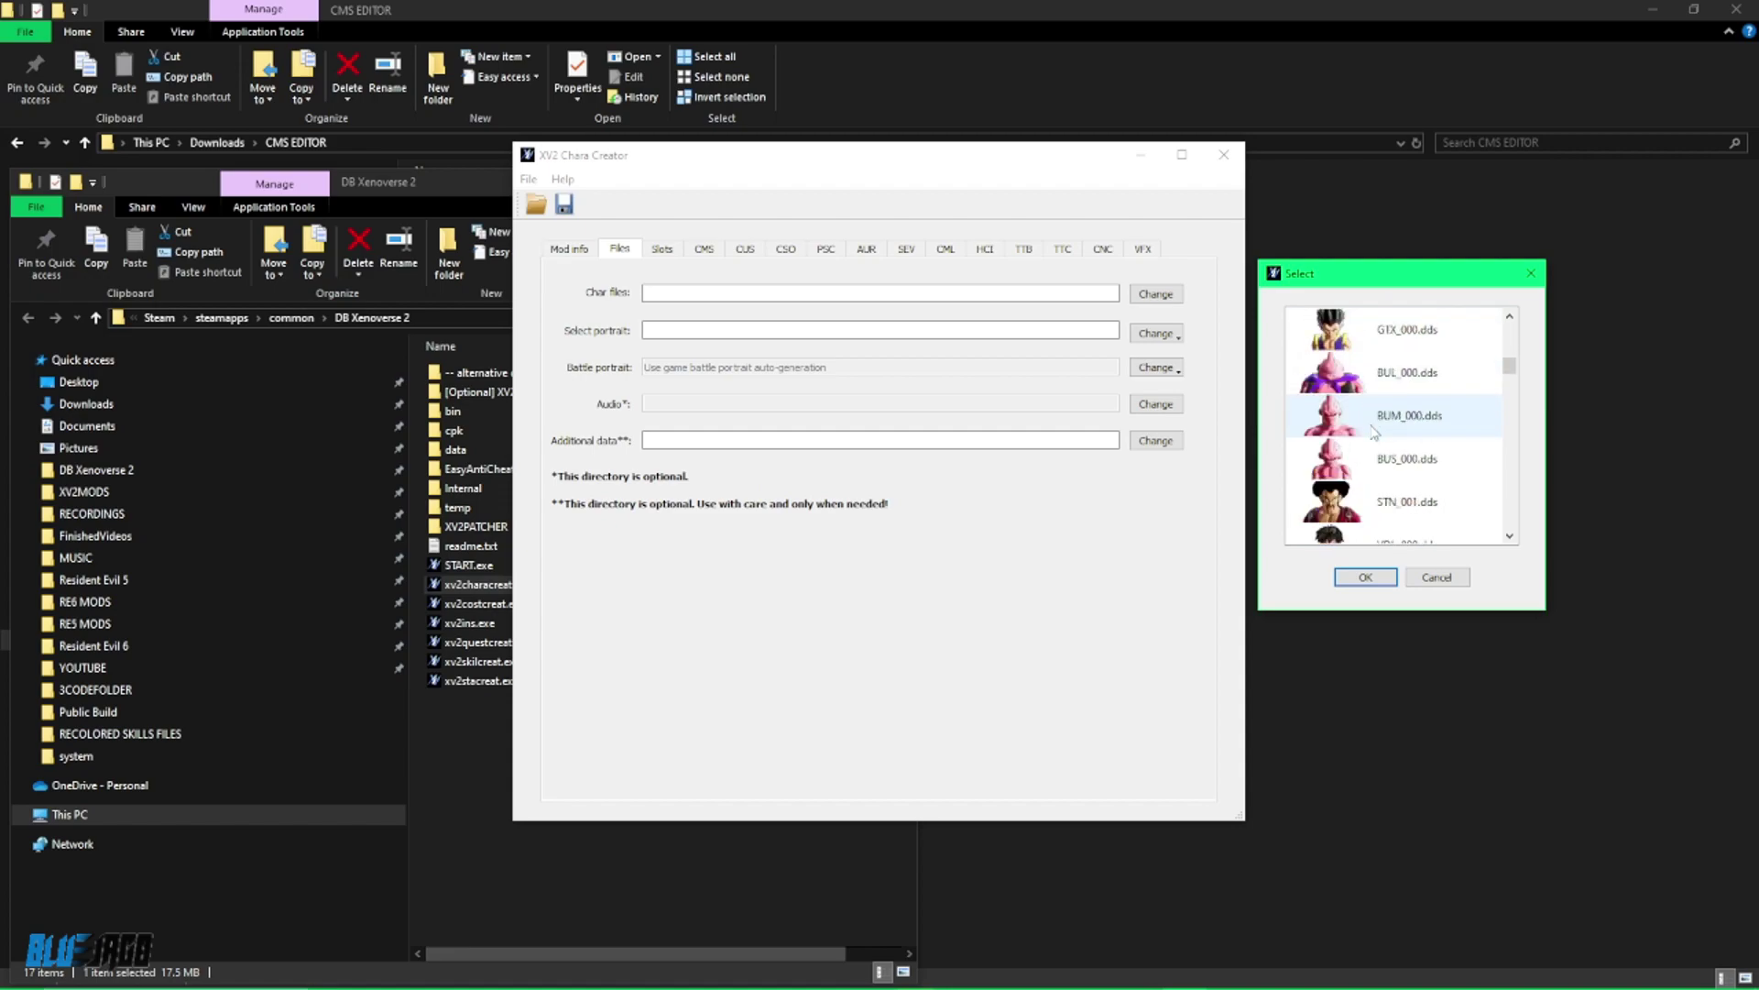
pyautogui.scroll(-5, 1393, 436)
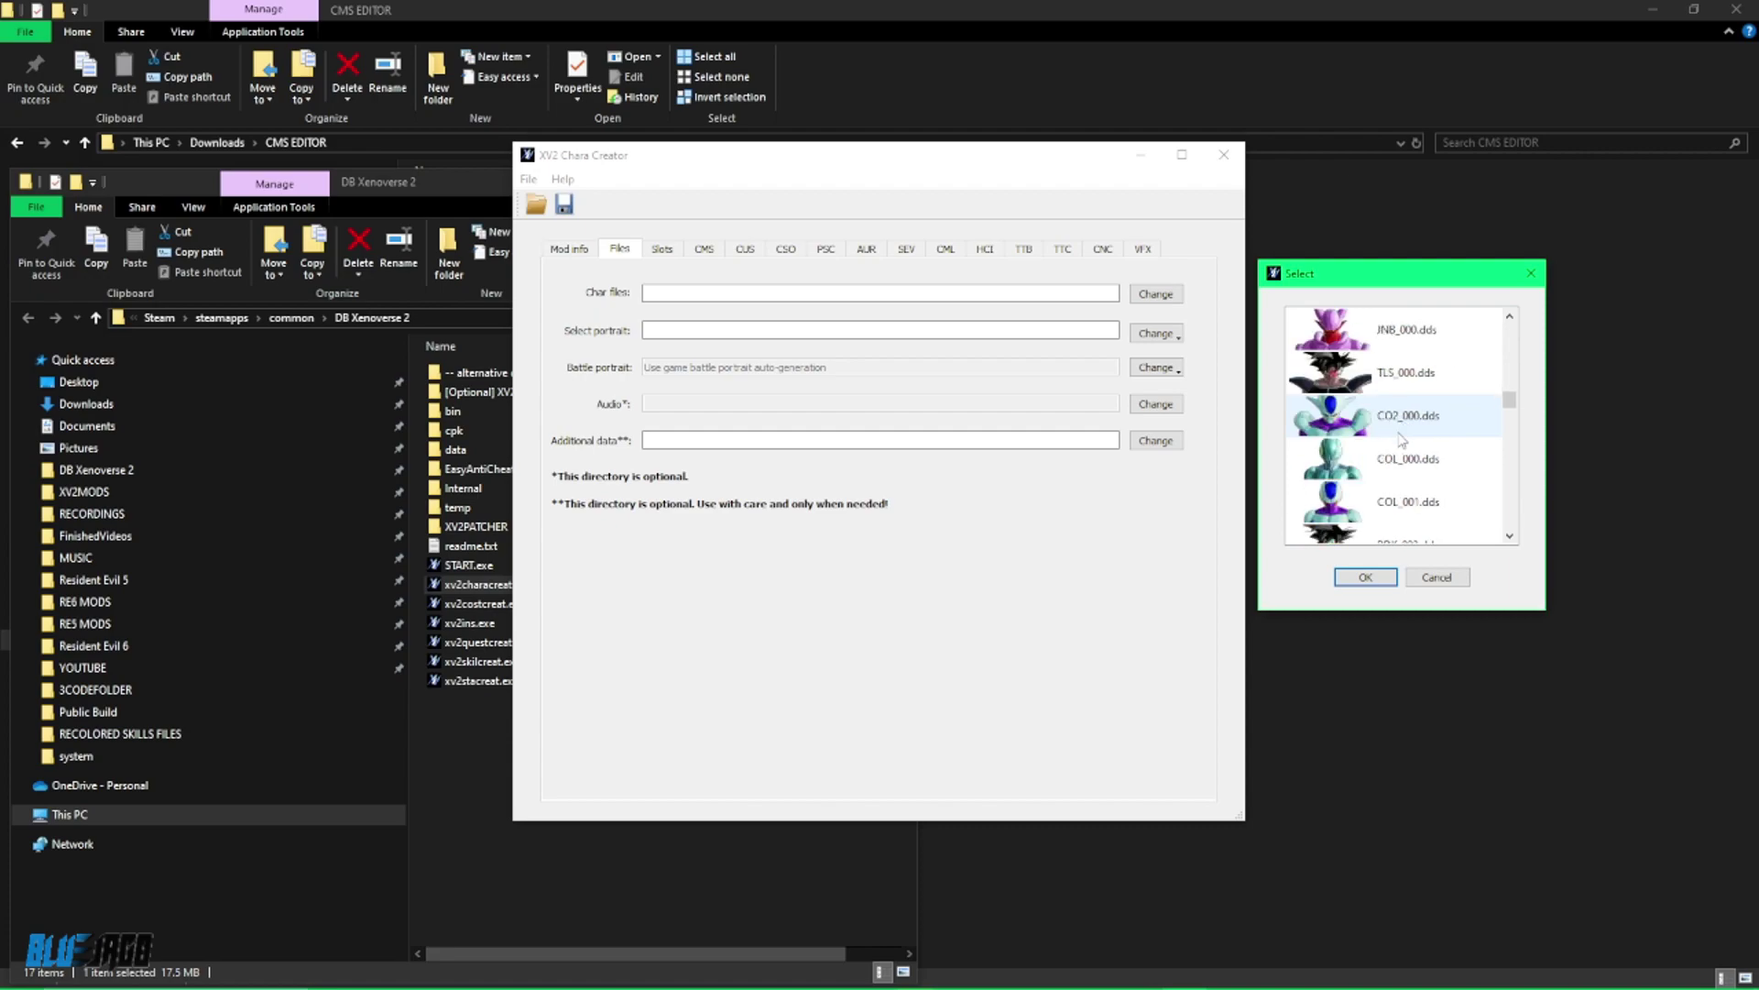
pyautogui.scroll(5, 1408, 436)
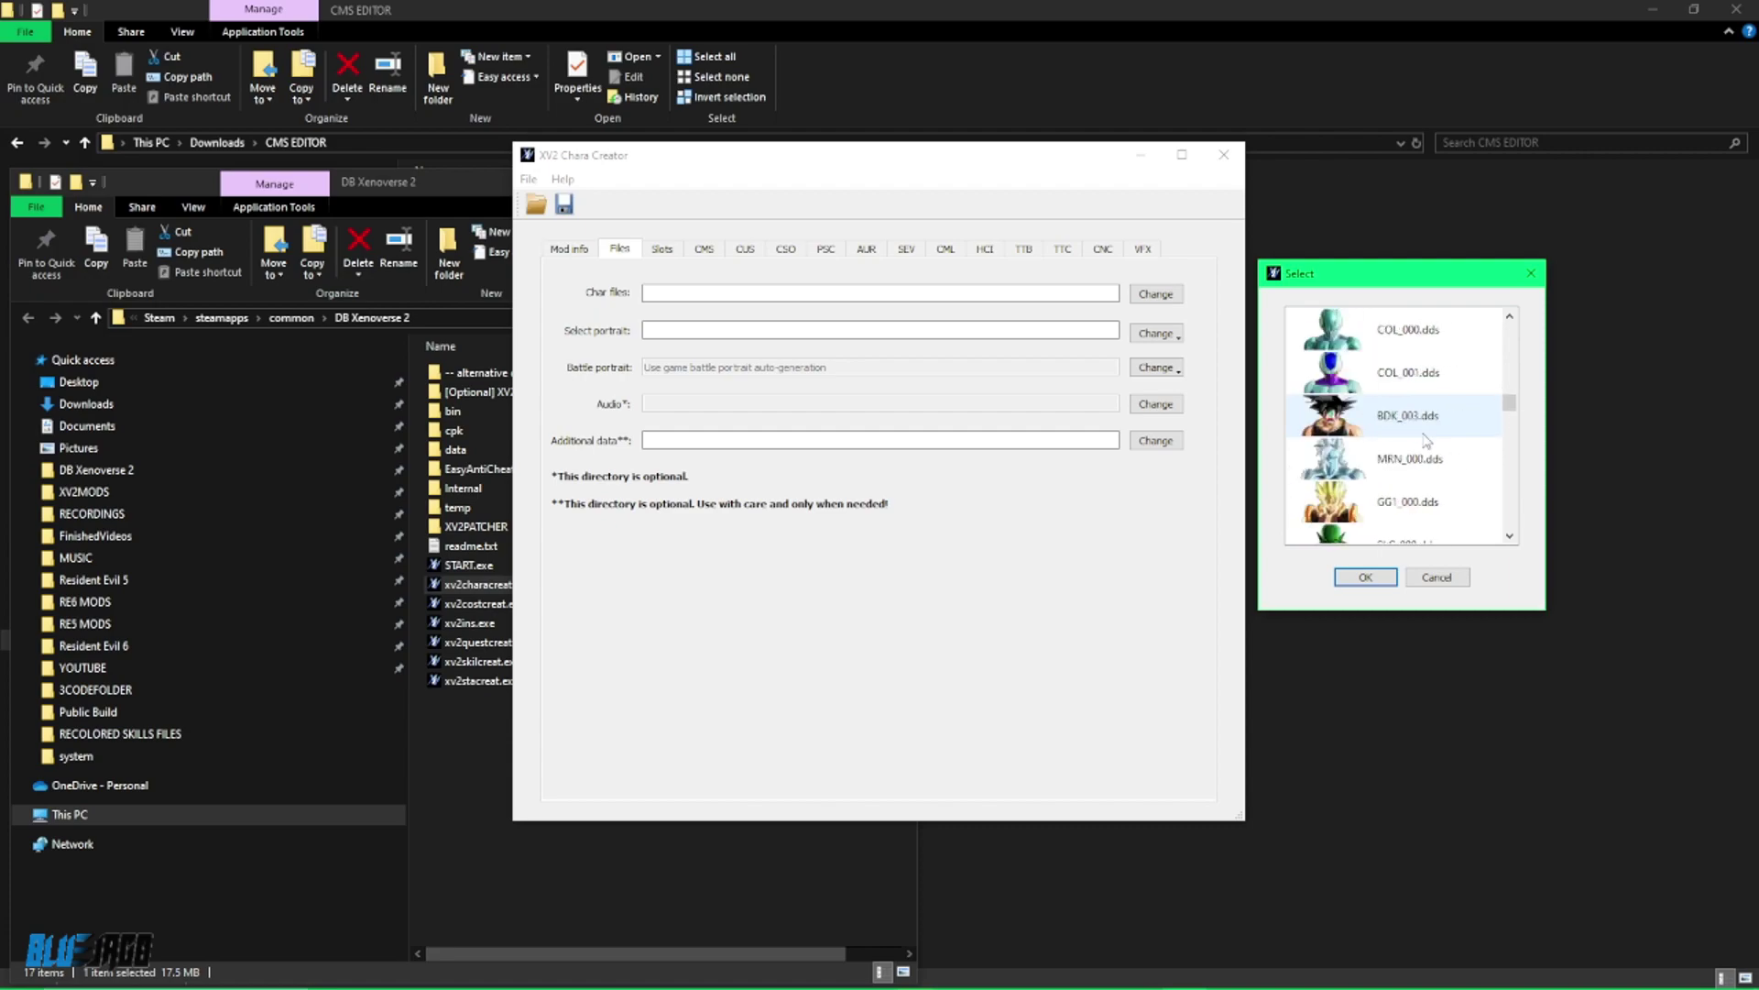
# Pick SYF.dds, then switch the portrait choice to FOK_000.dds.
pyautogui.moveTo(1508, 391); pyautogui.dragTo(1507, 335)
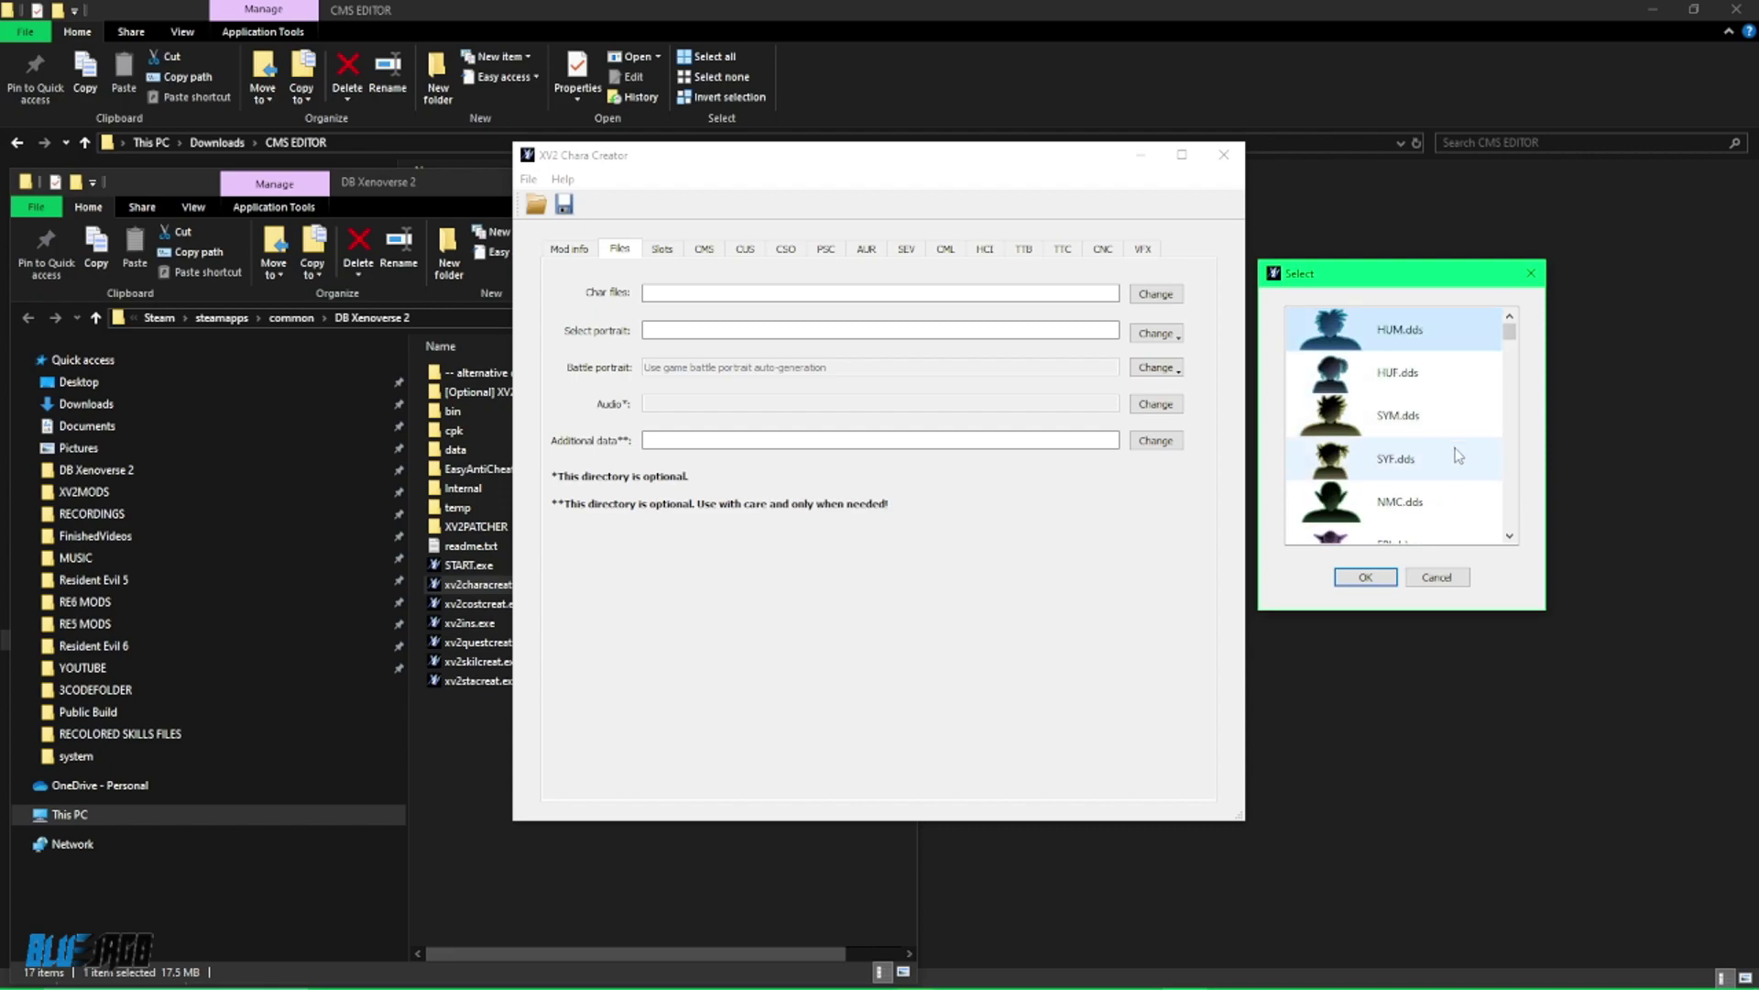
pyautogui.click(1384, 472)
pyautogui.scroll(-10, 1435, 465)
pyautogui.click(1436, 466)
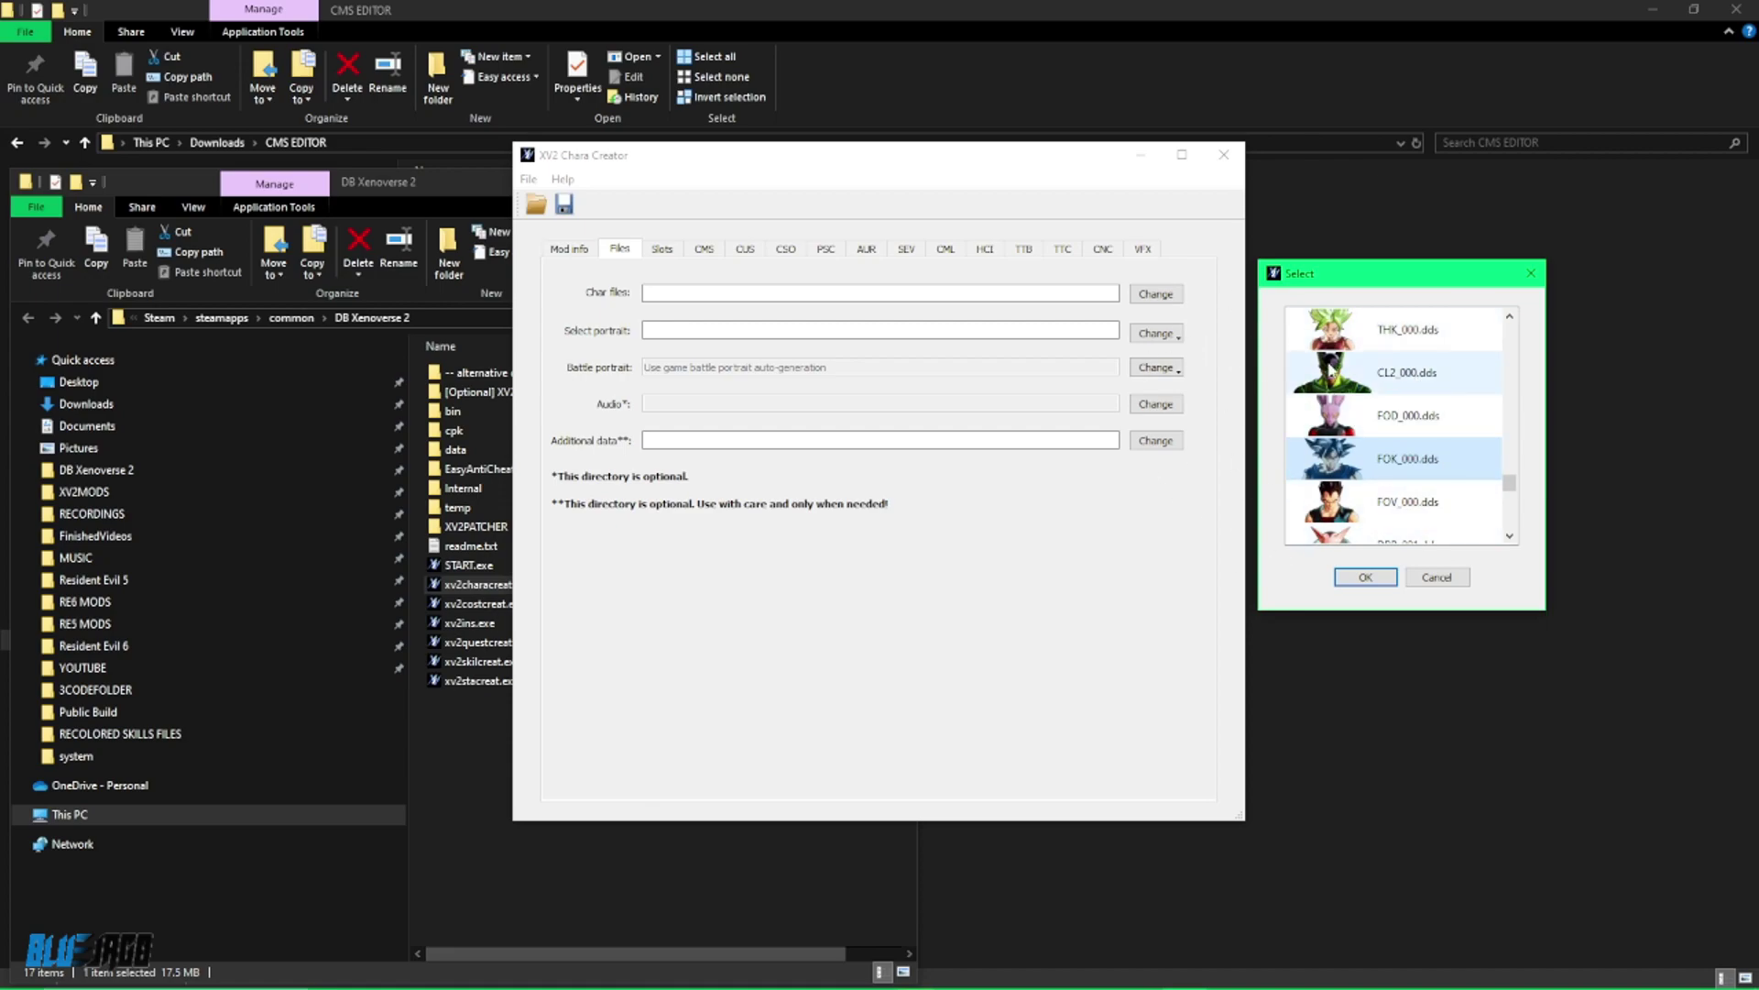
pyautogui.scroll(1, 1408, 438)
pyautogui.scroll(-2, 1408, 438)
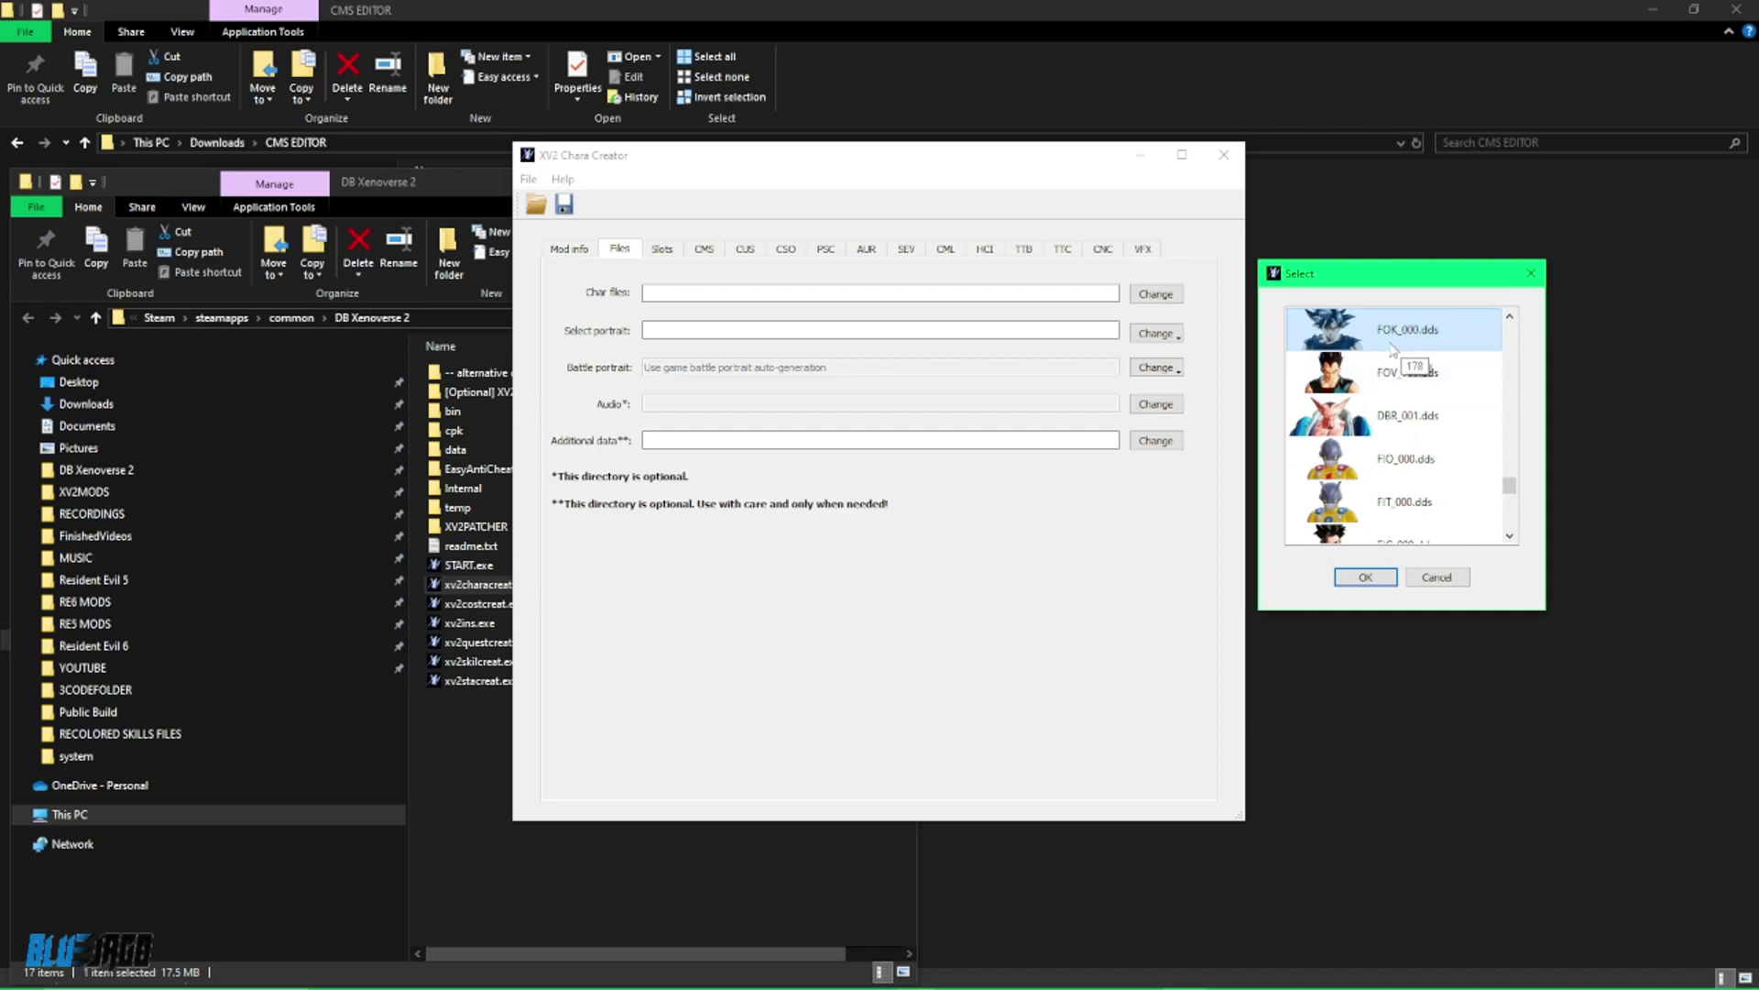
pyautogui.scroll(4, 1392, 349)
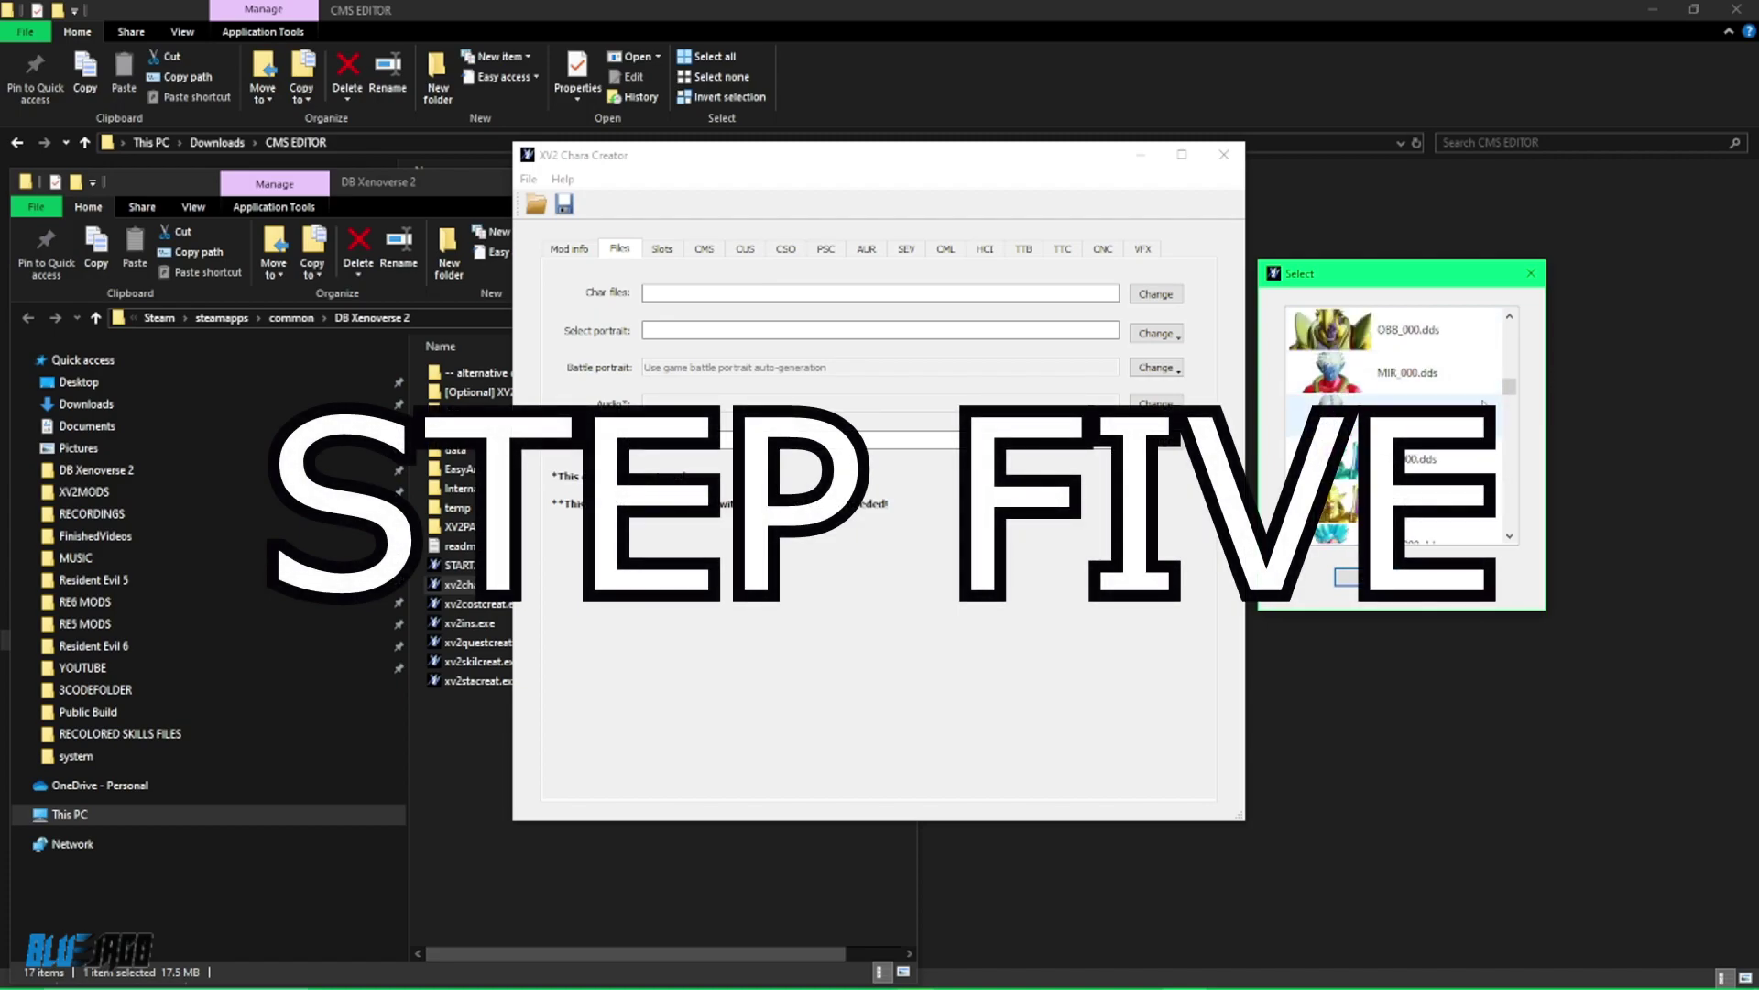
# Settle on FOK_000.dds over SYF.dds, then switch to the Notepad note reading syf.
pyautogui.scroll(-4, 1496, 401)
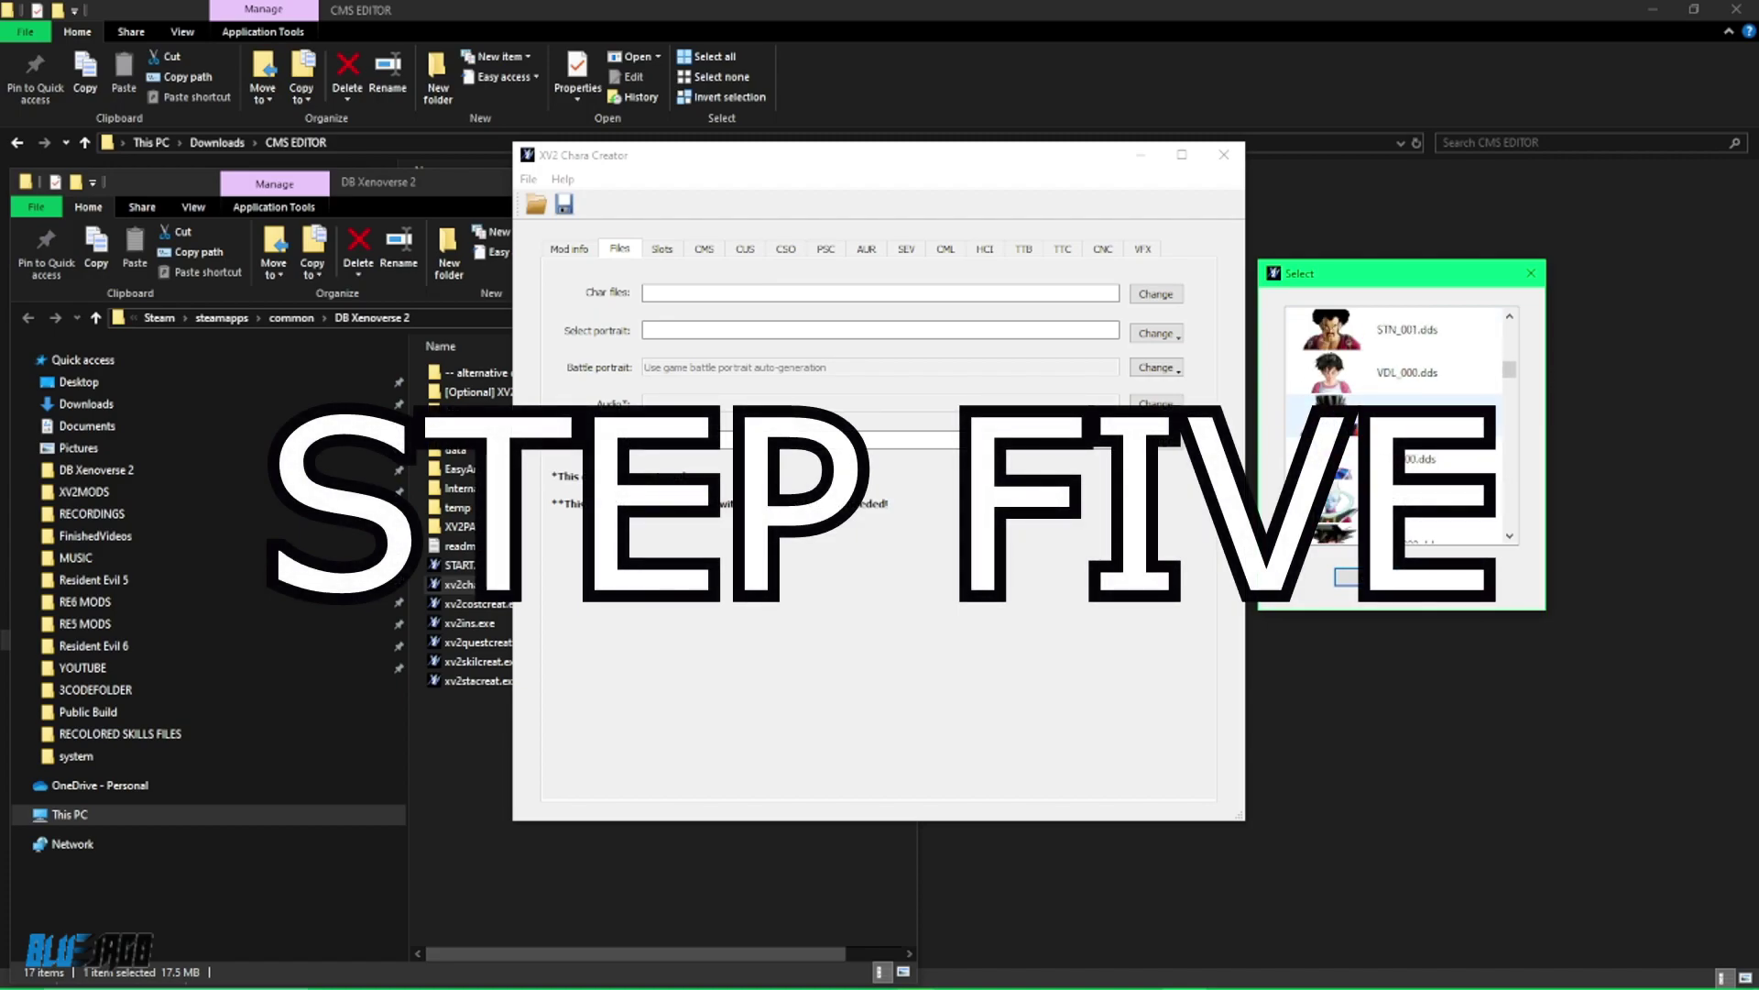
pyautogui.scroll(-2, 1393, 422)
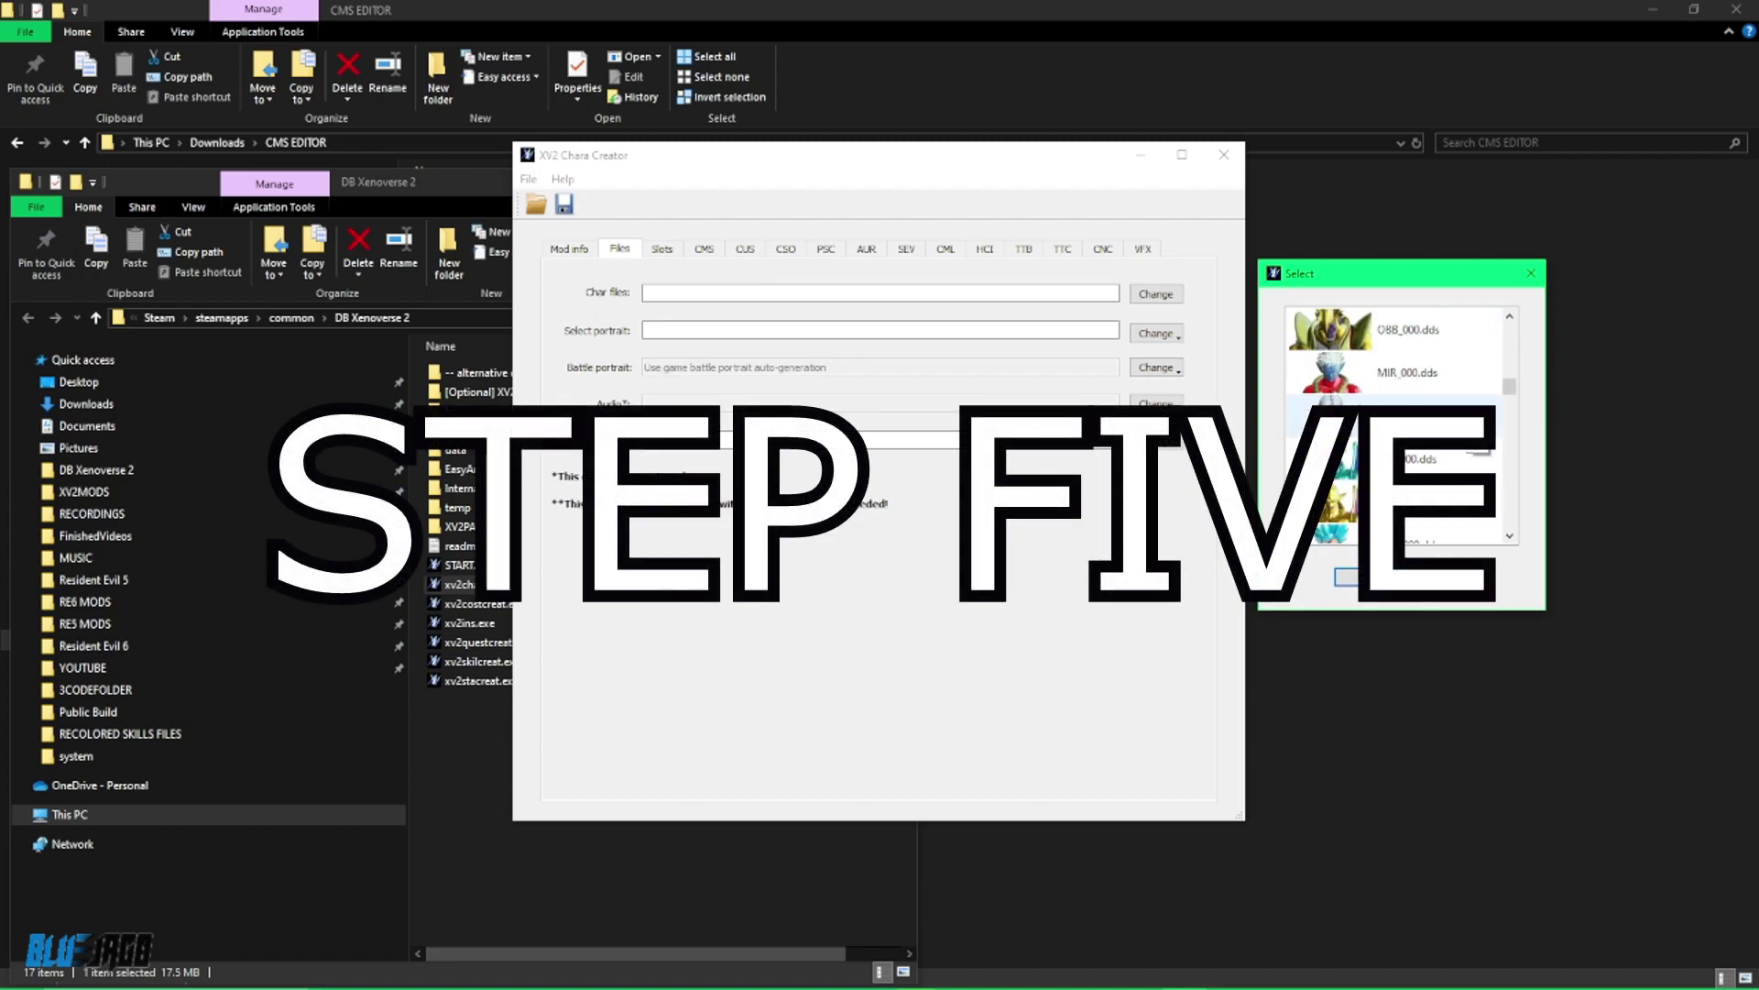
pyautogui.scroll(-3, 1463, 426)
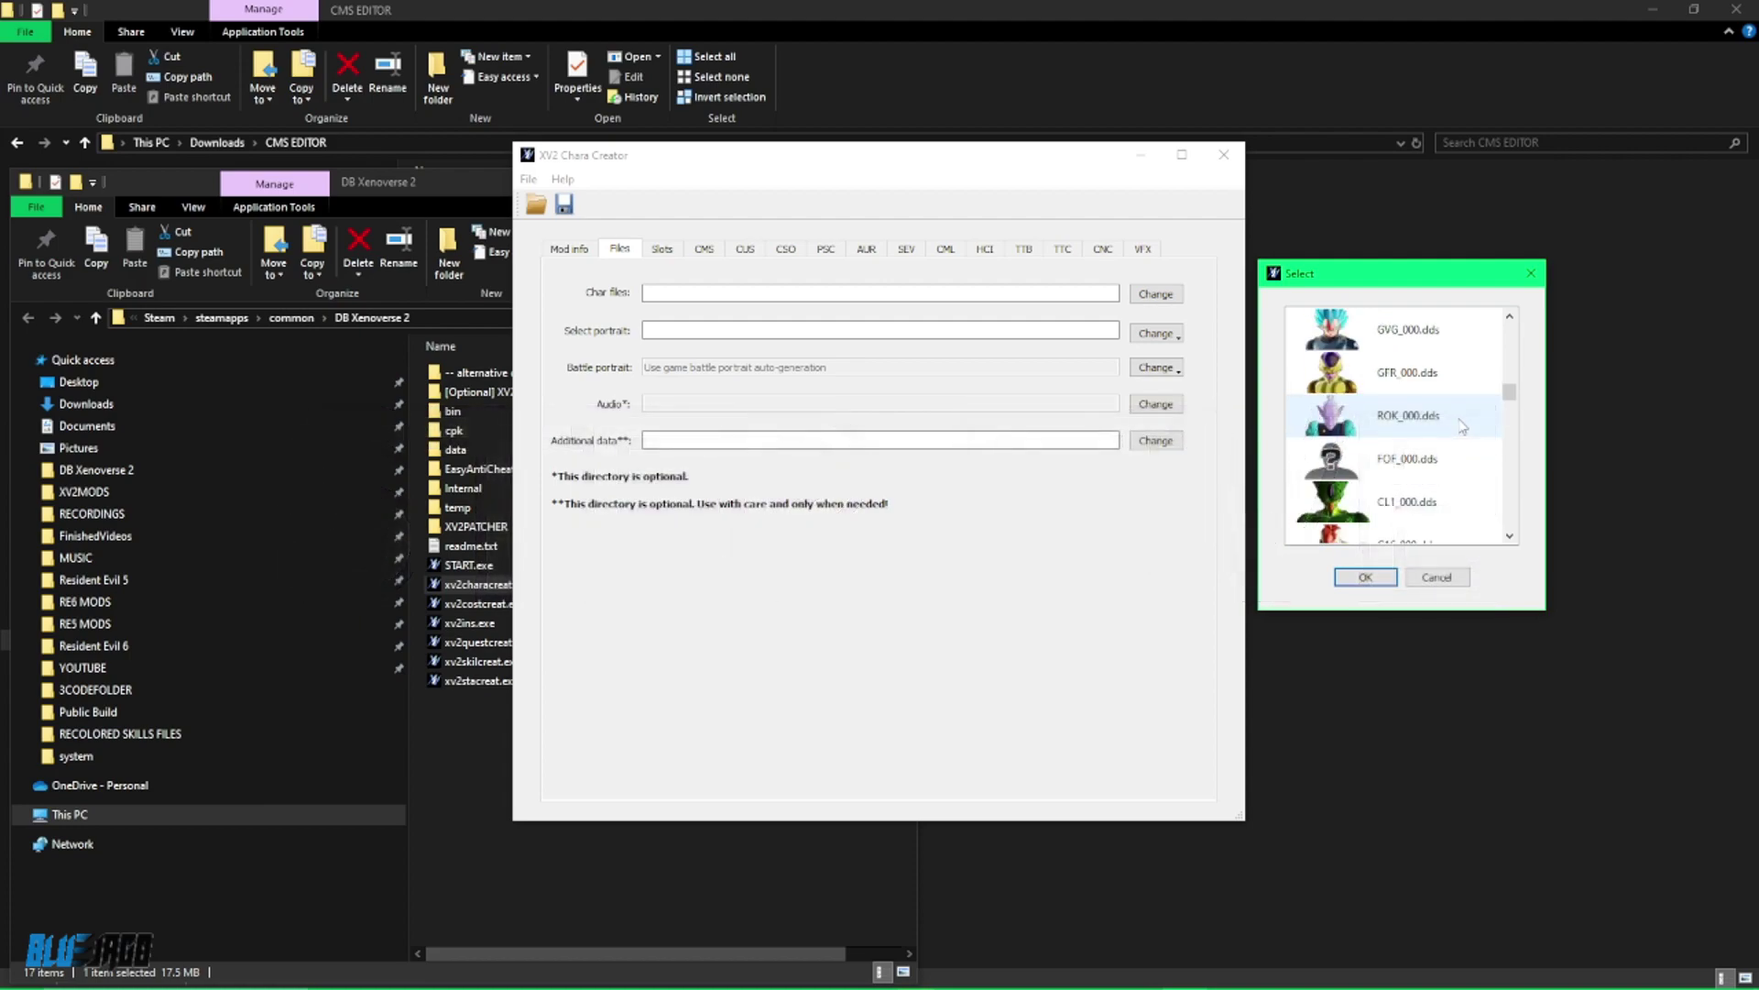
pyautogui.scroll(-4, 1457, 430)
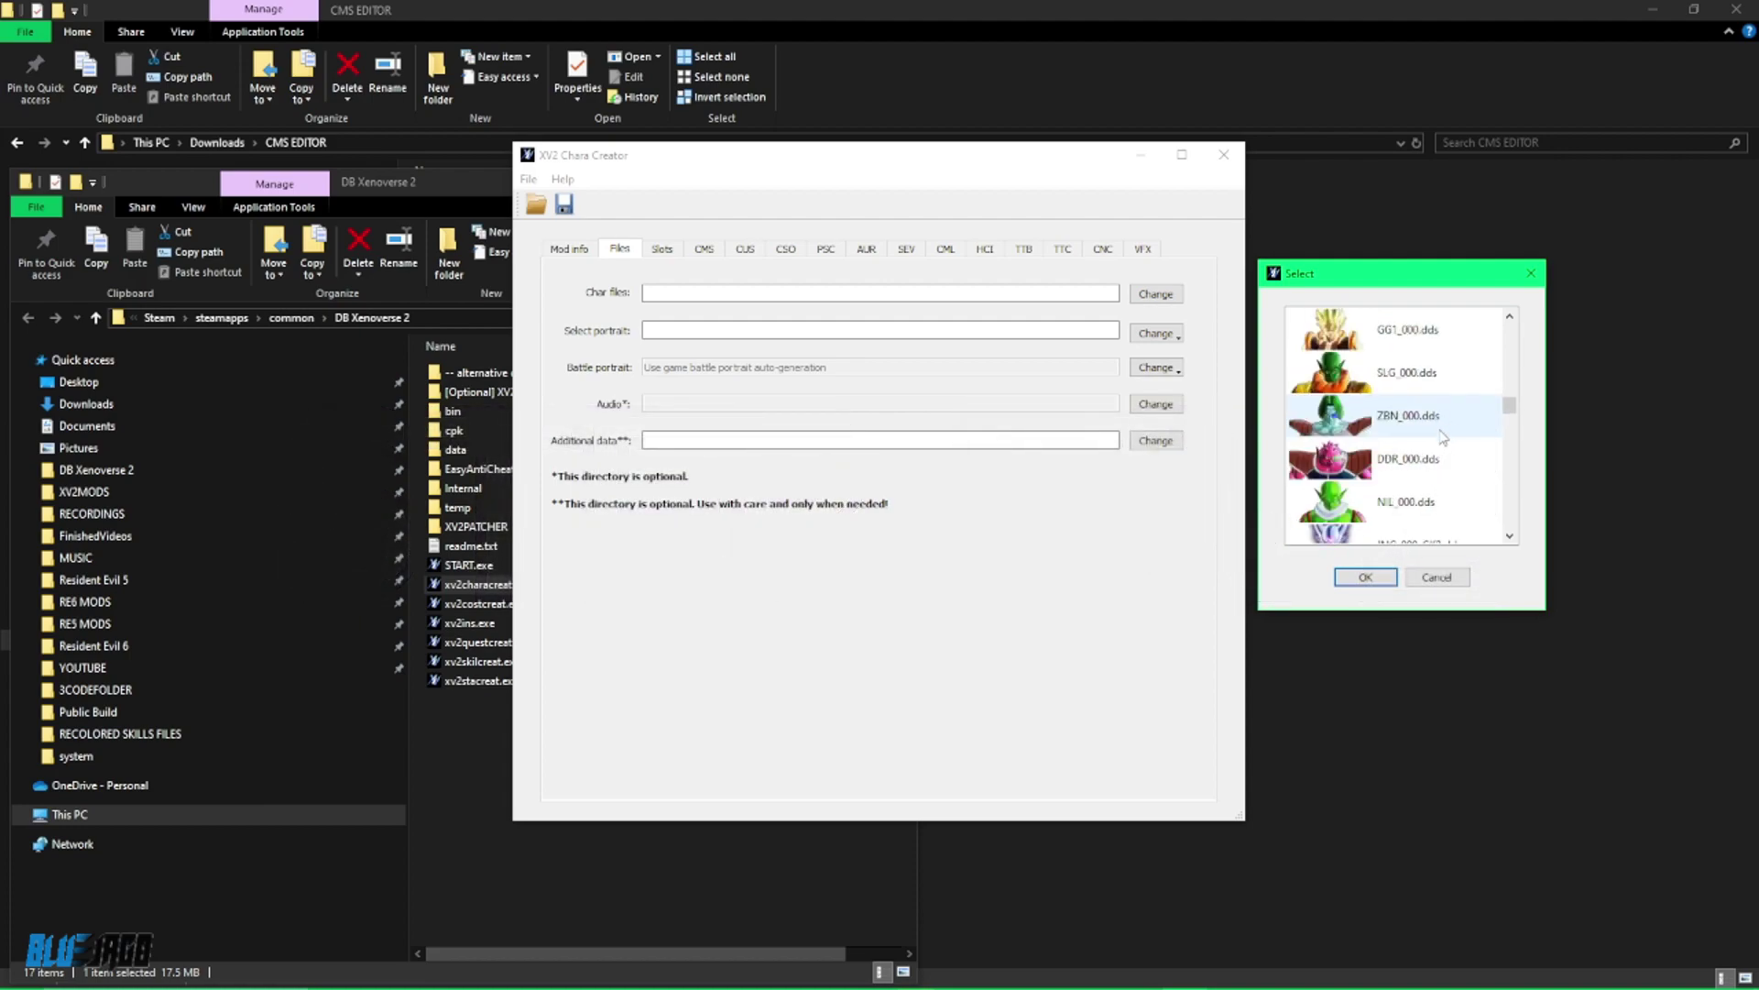
pyautogui.moveTo(1509, 397); pyautogui.dragTo(1509, 332)
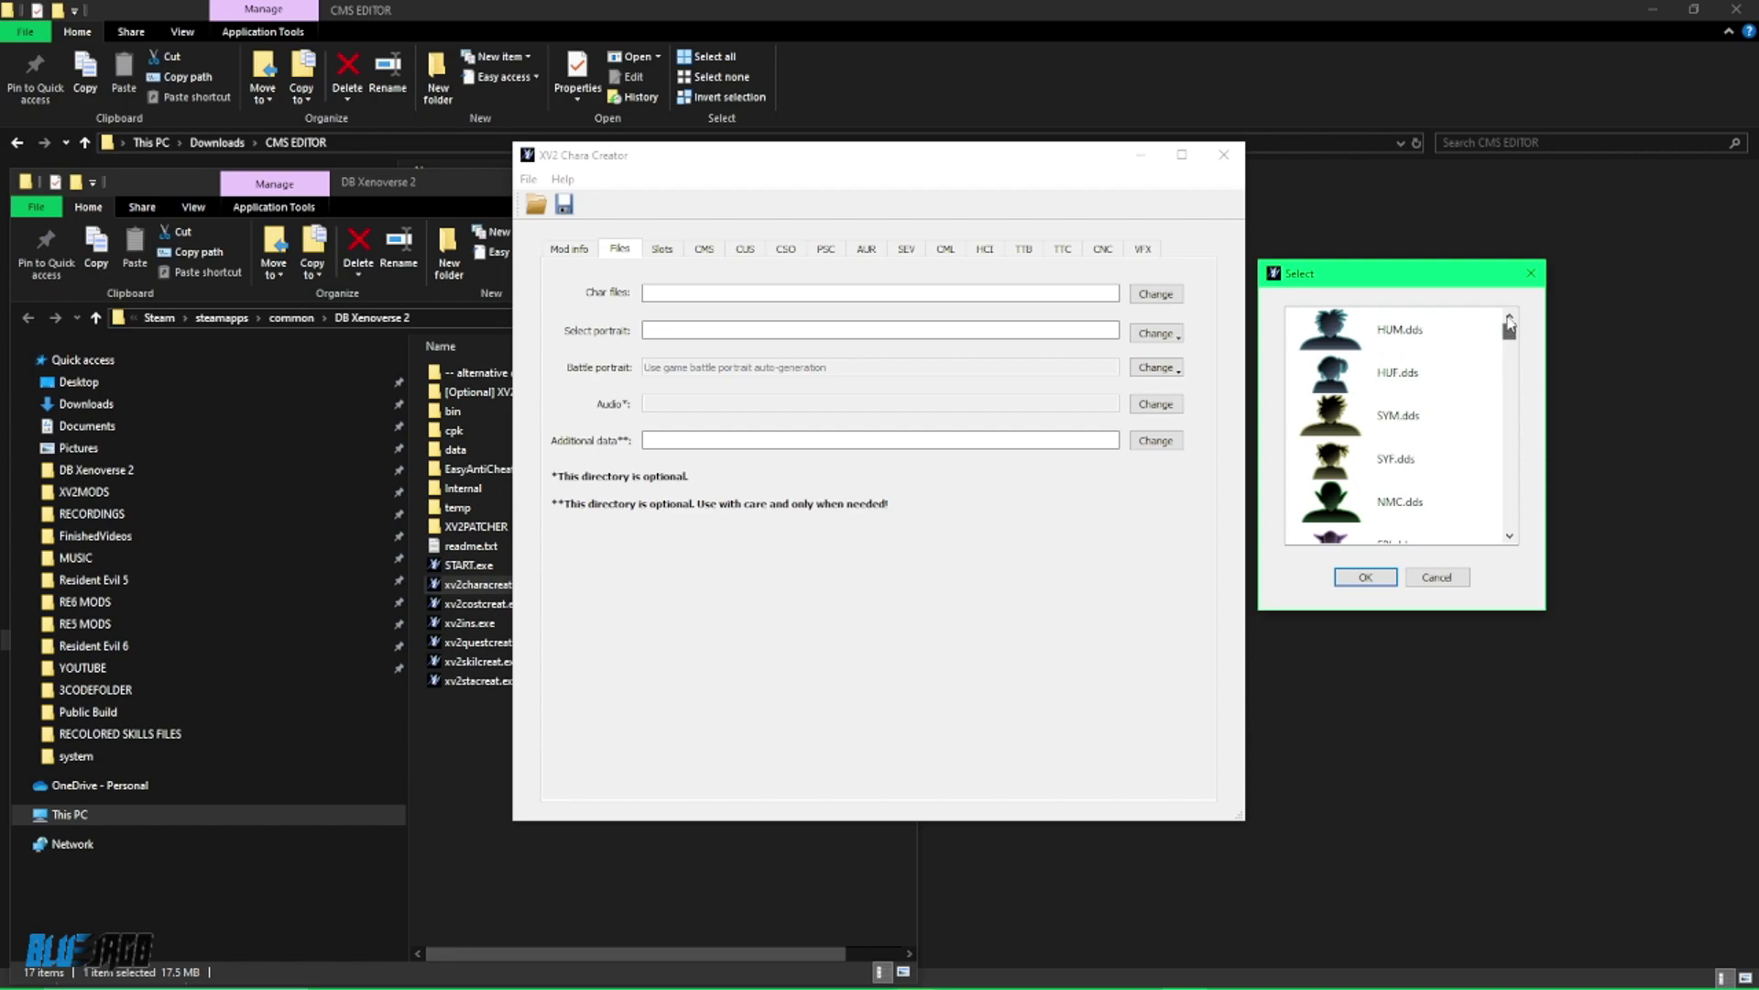
pyautogui.click(1466, 458)
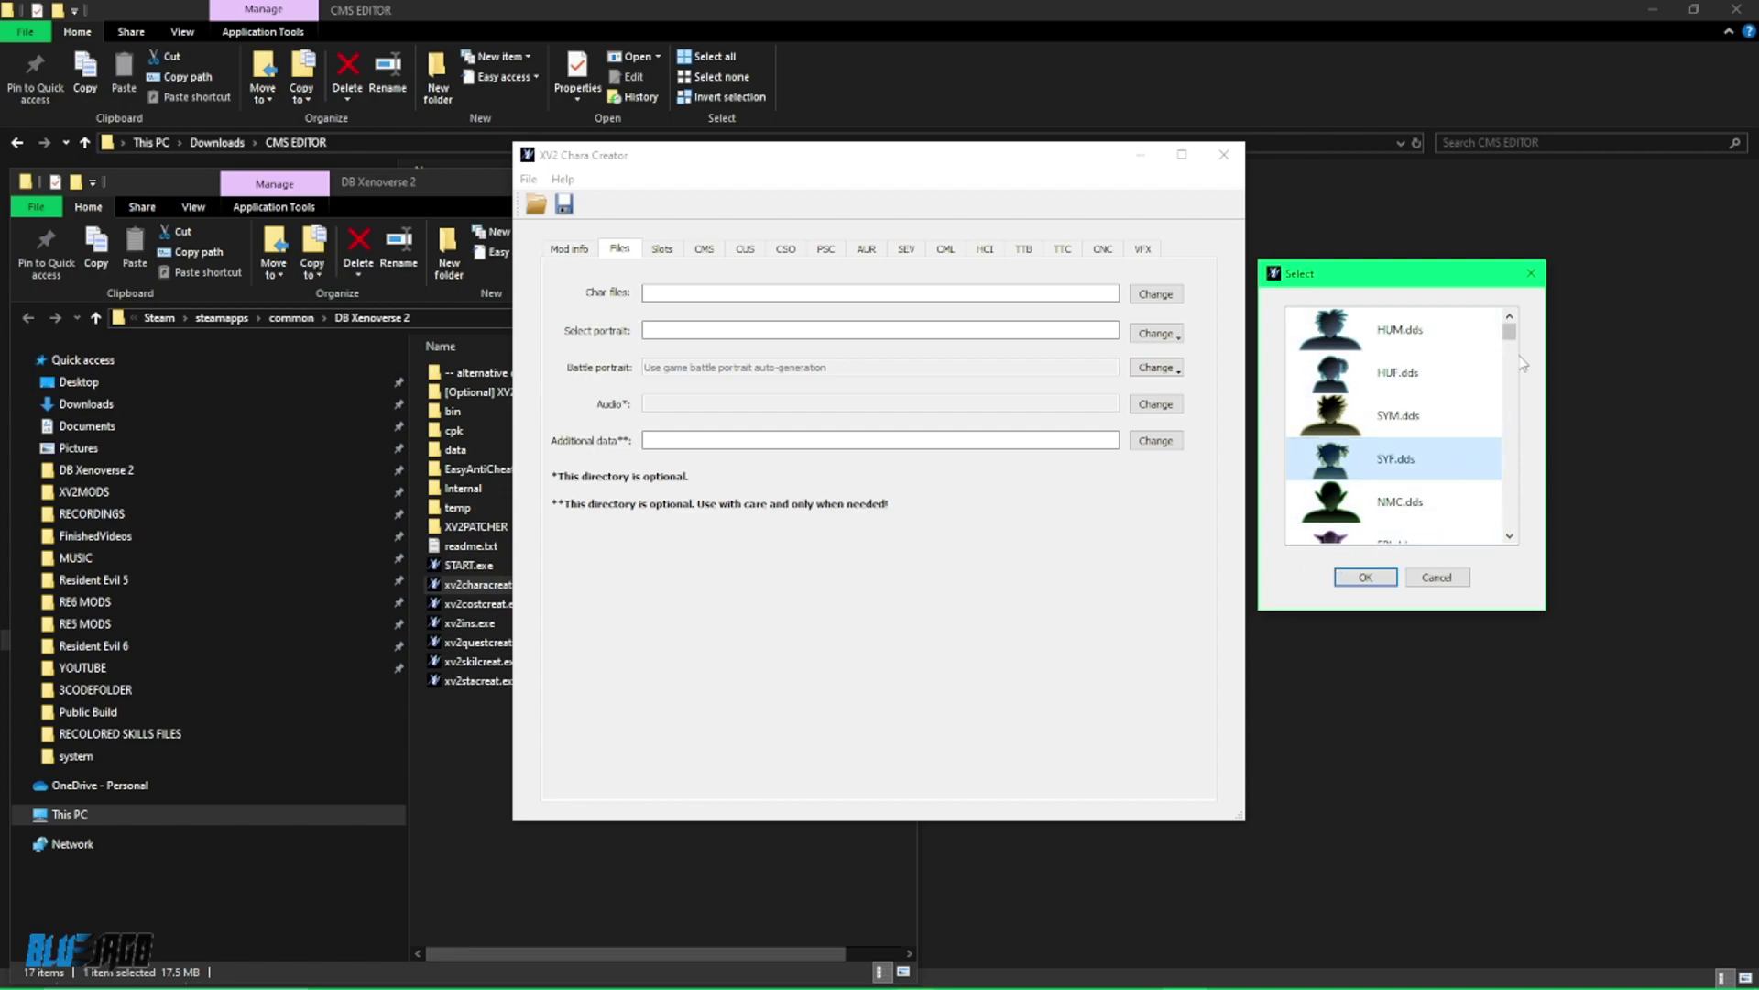
pyautogui.moveTo(1512, 340); pyautogui.dragTo(1505, 497)
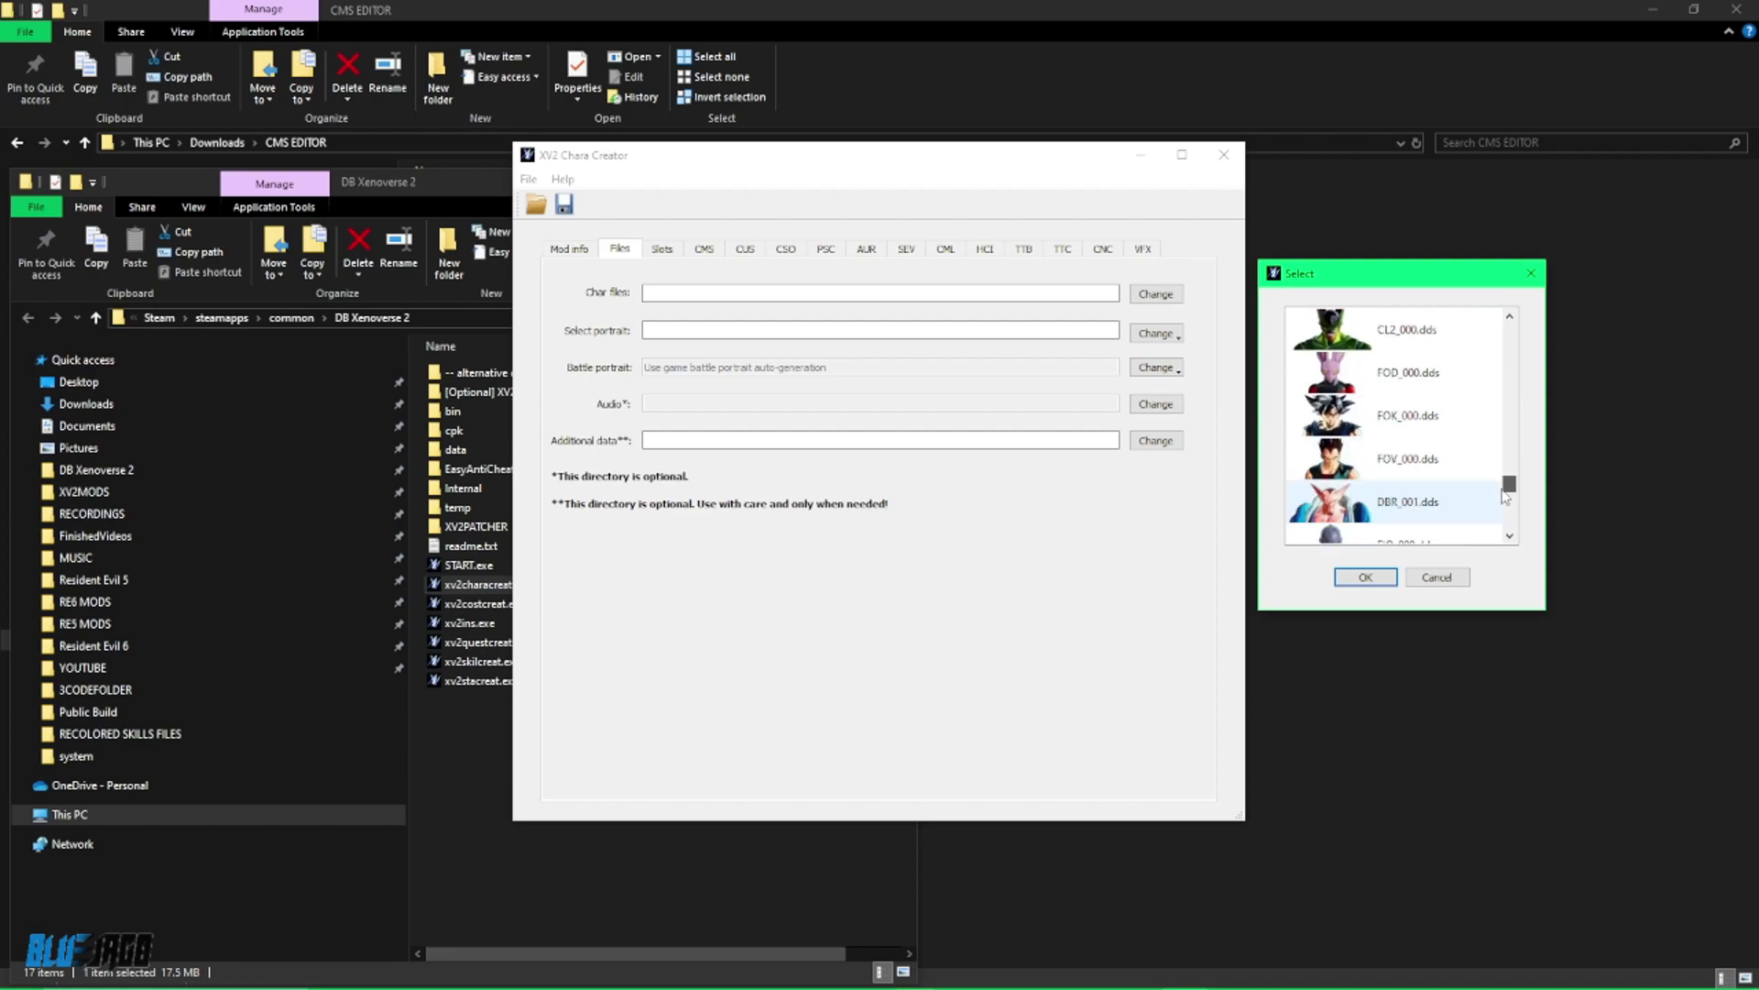
pyautogui.click(1452, 417)
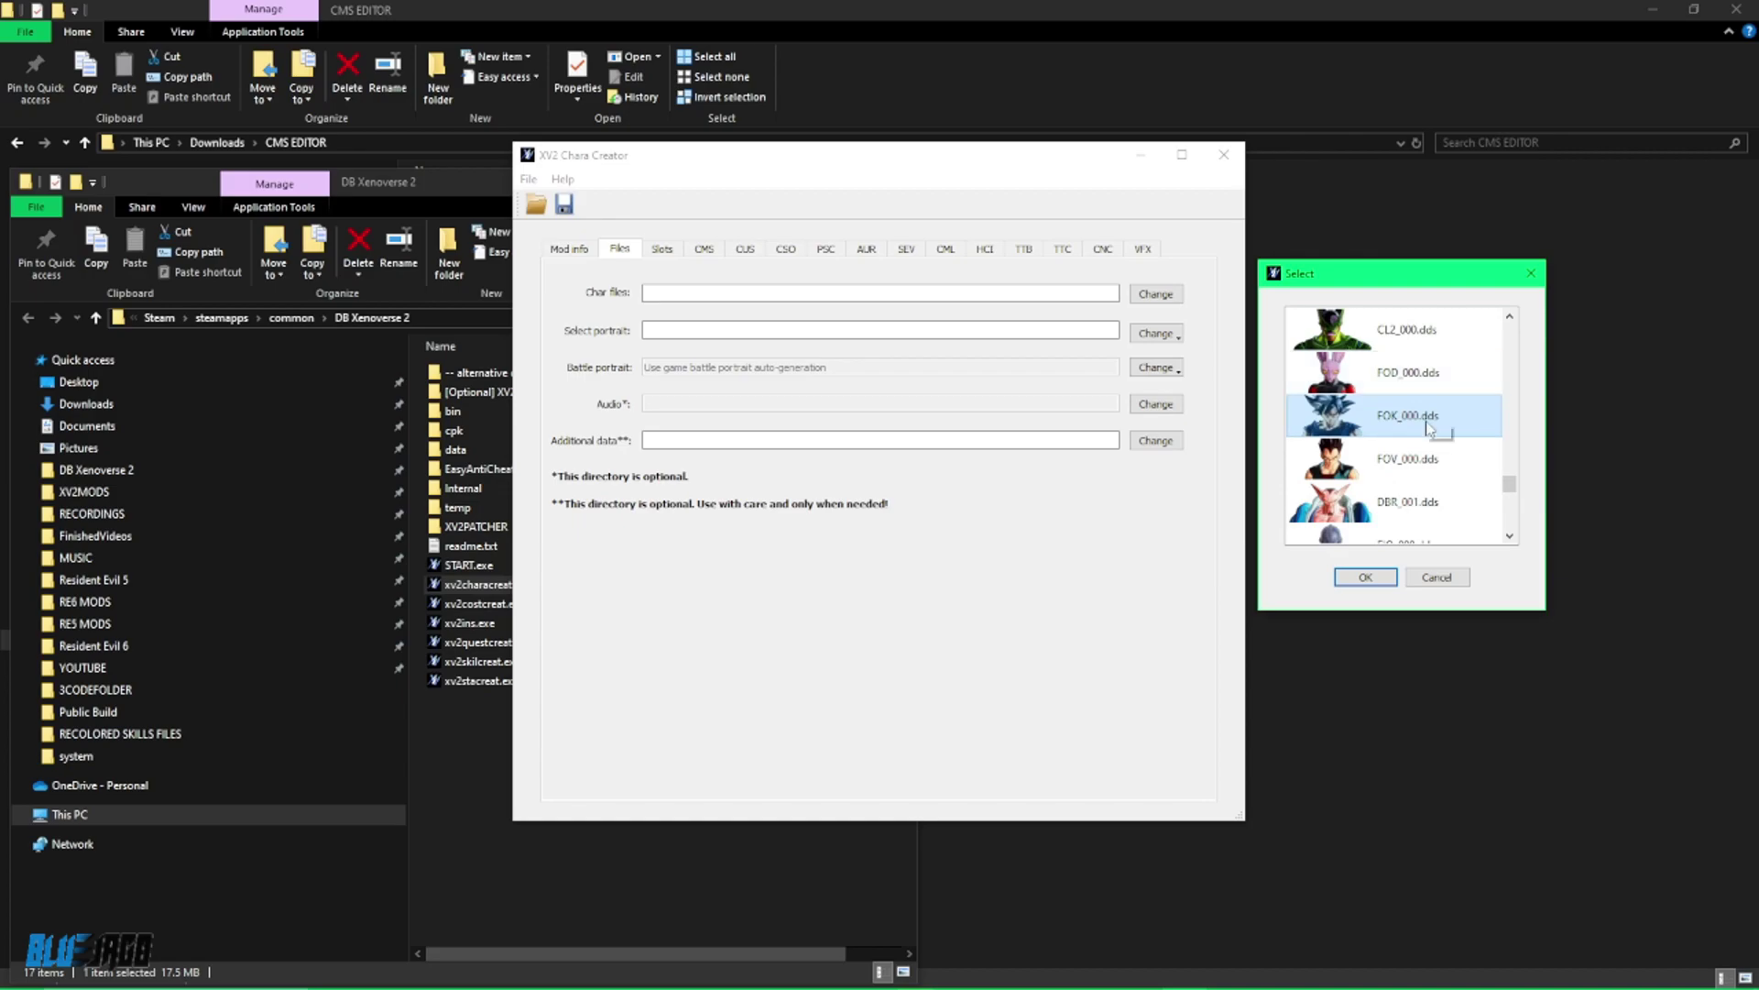
pyautogui.moveTo(453, 972)
pyautogui.click(869, 971)
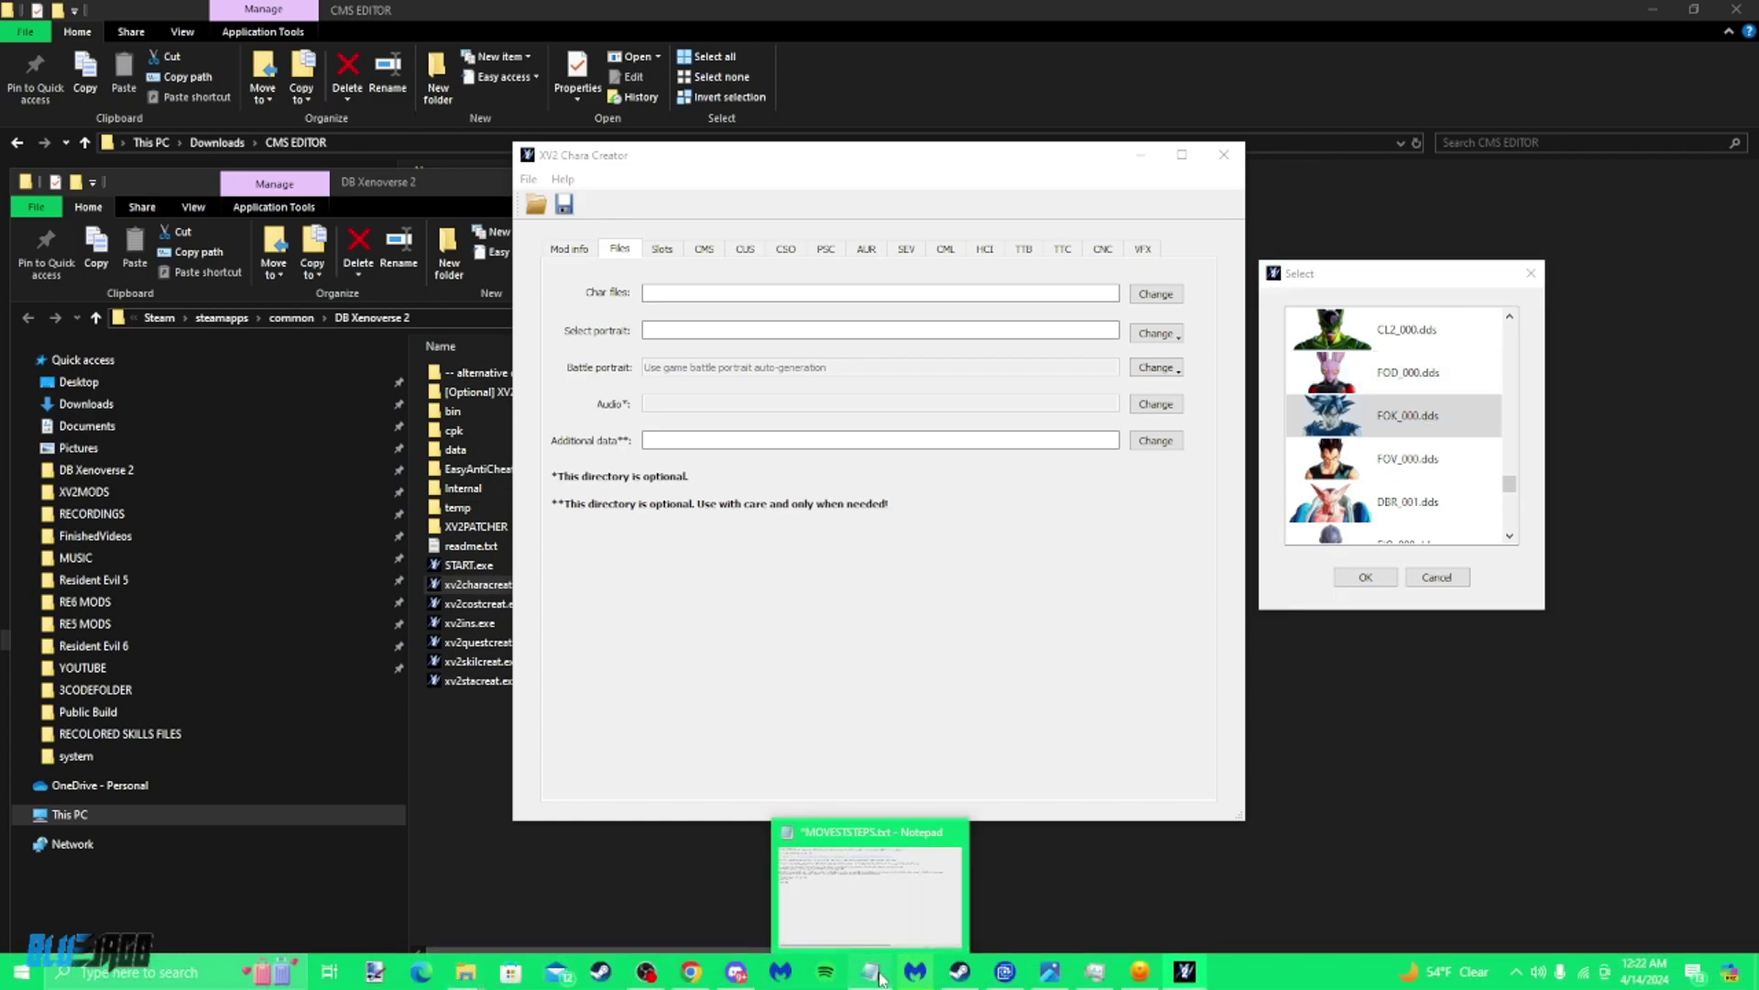